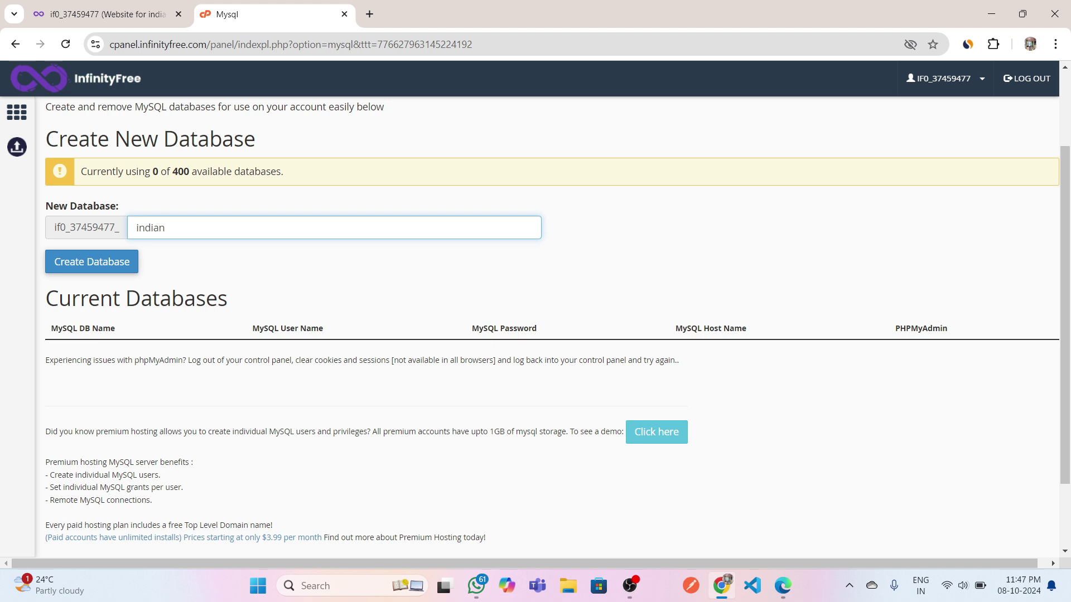
Create the MySQL database indiansms and confirm it is listed under Current Databases.
type("sms")
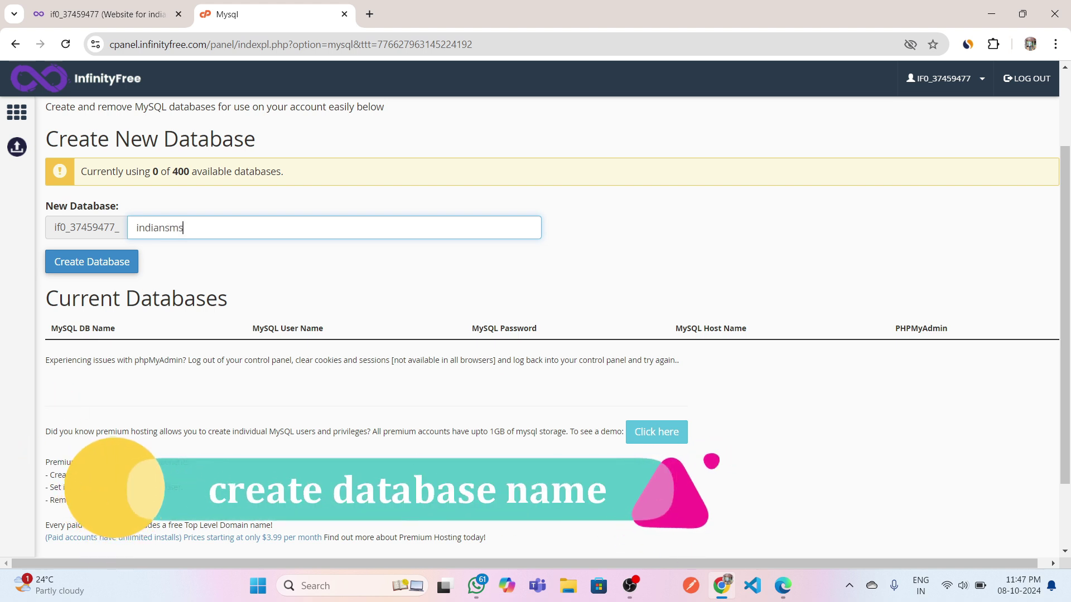
left_click(121, 266)
scroll(222, 381, "down", 2)
scroll(222, 382, "down", 2)
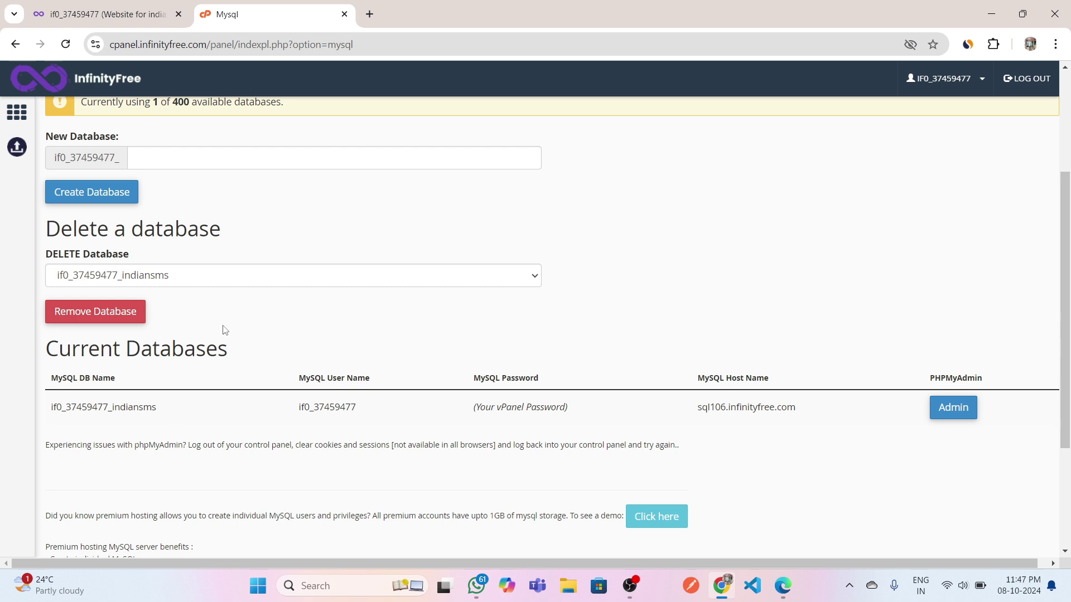
Return to the main control panel and launch the Online File Manager.
left_click(15, 44)
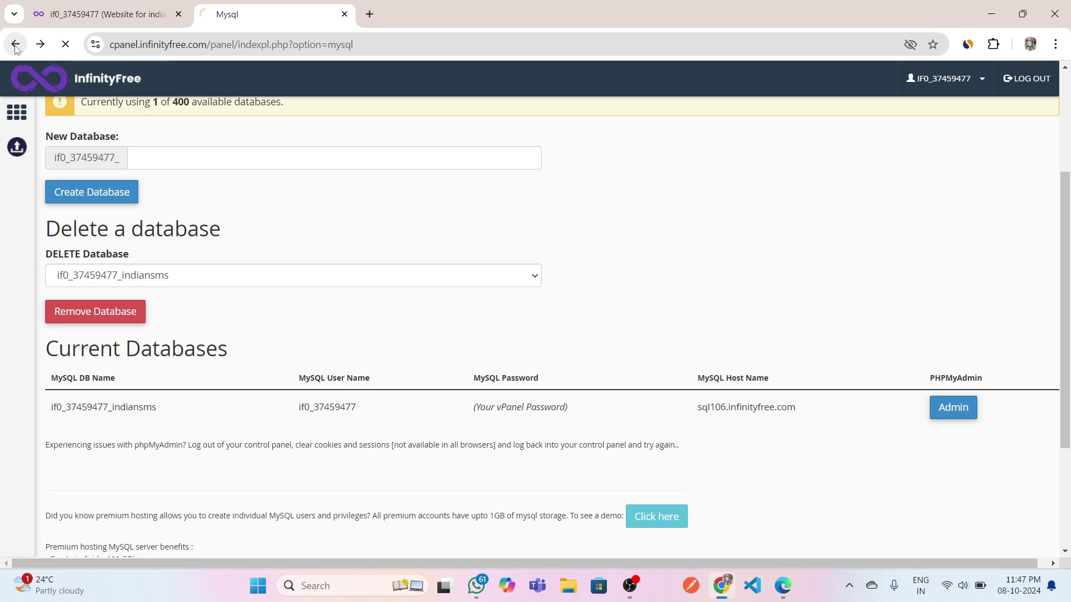
left_click(15, 44)
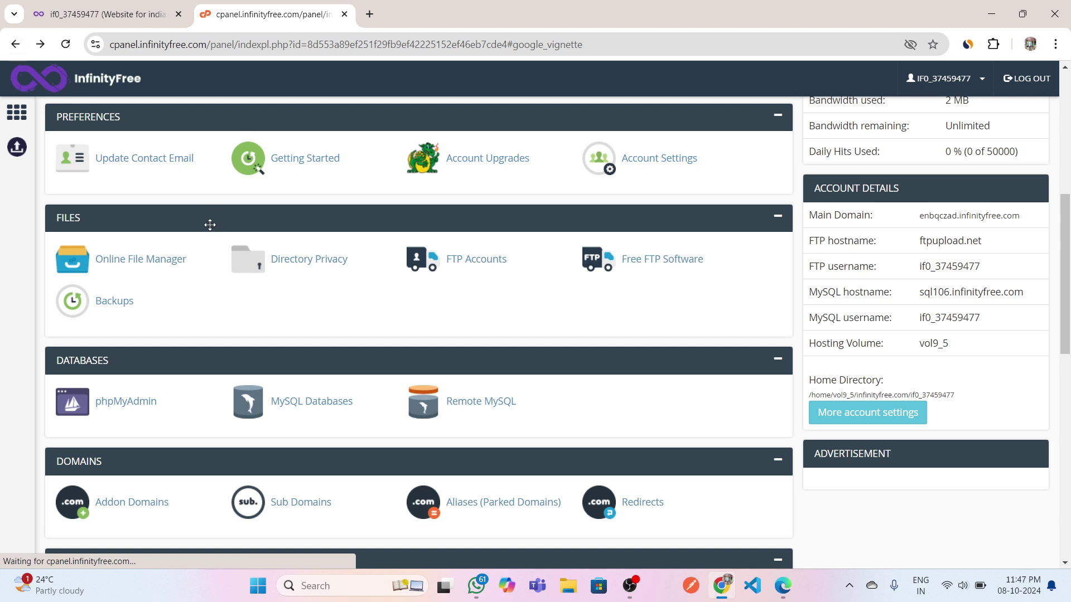
left_click(158, 263)
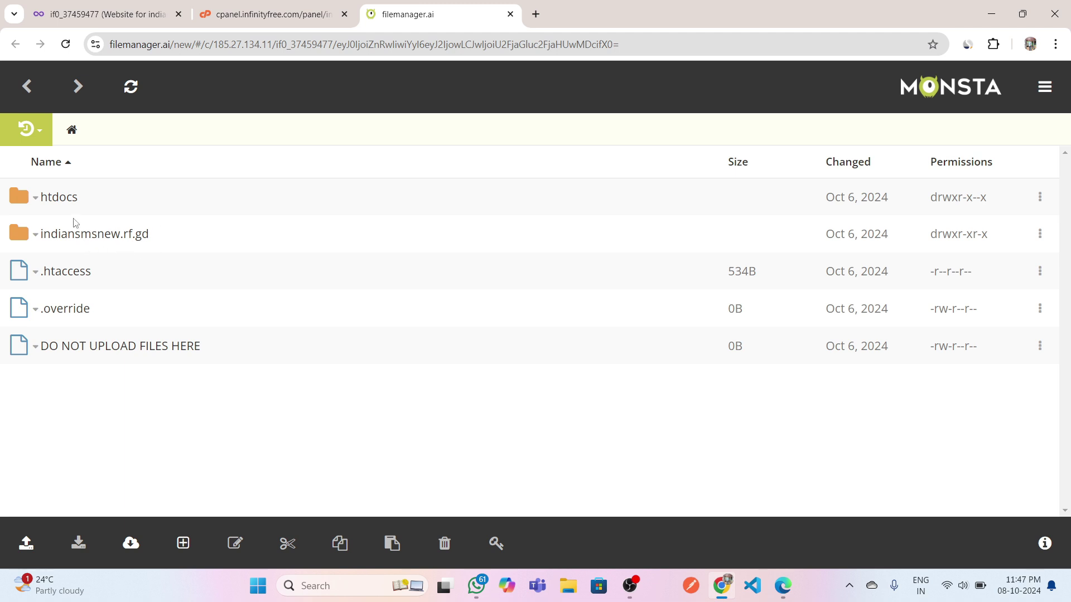
Open db.php from indiansmsnew.rf.gd/htdocs in the Monsta FTP code editor.
left_click(88, 241)
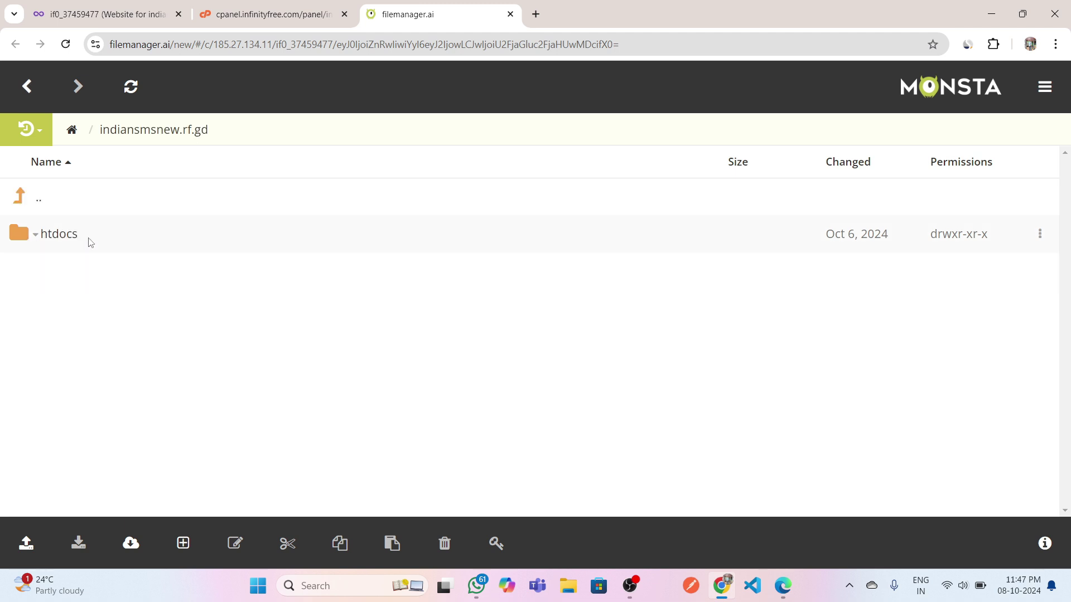
left_click(65, 235)
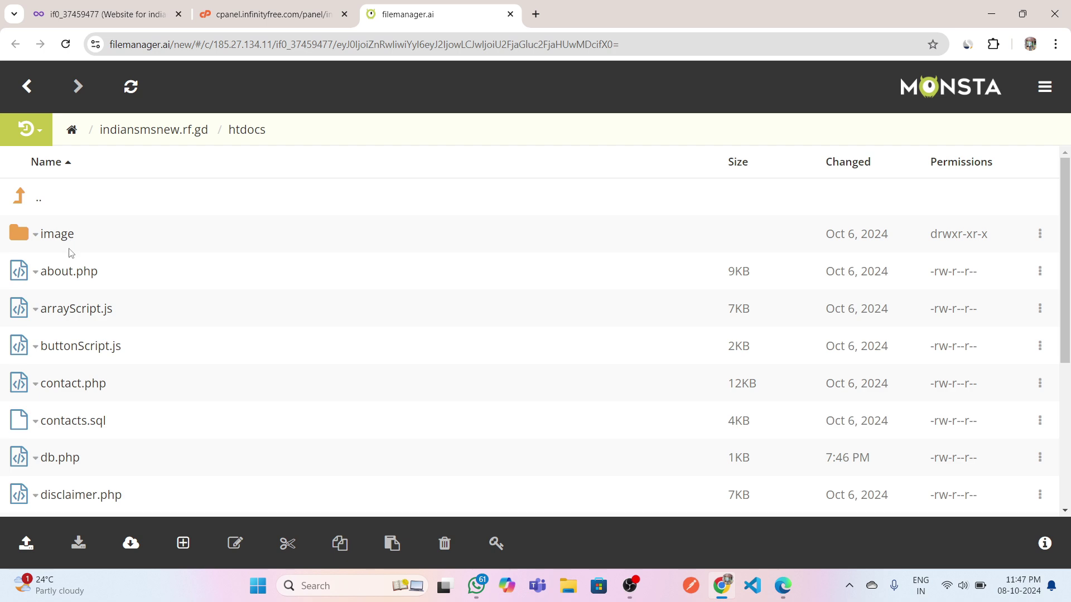
scroll(131, 371, "down", 3)
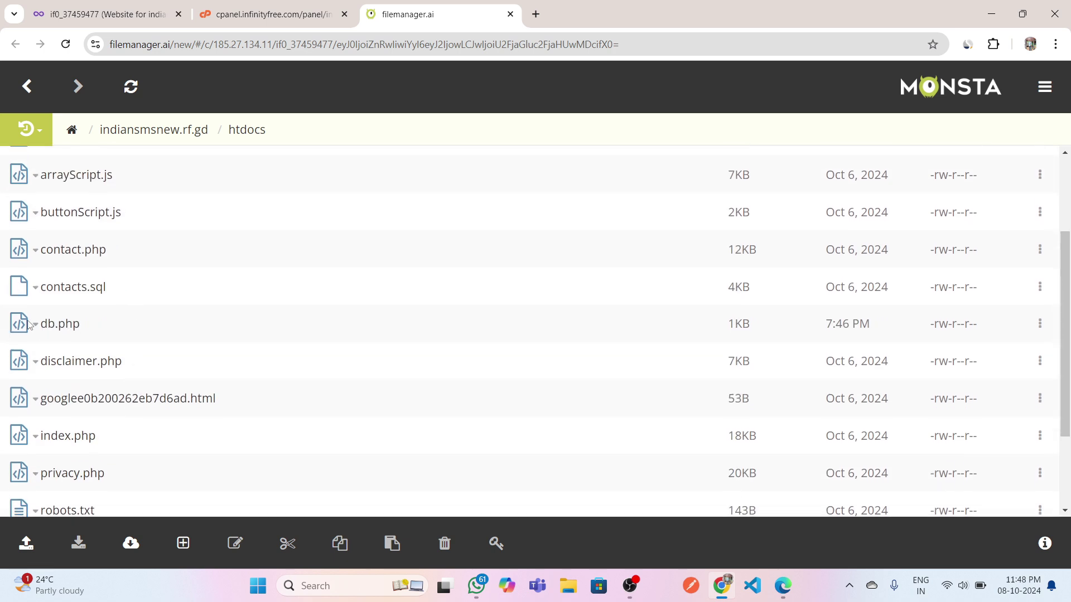
left_click(68, 329)
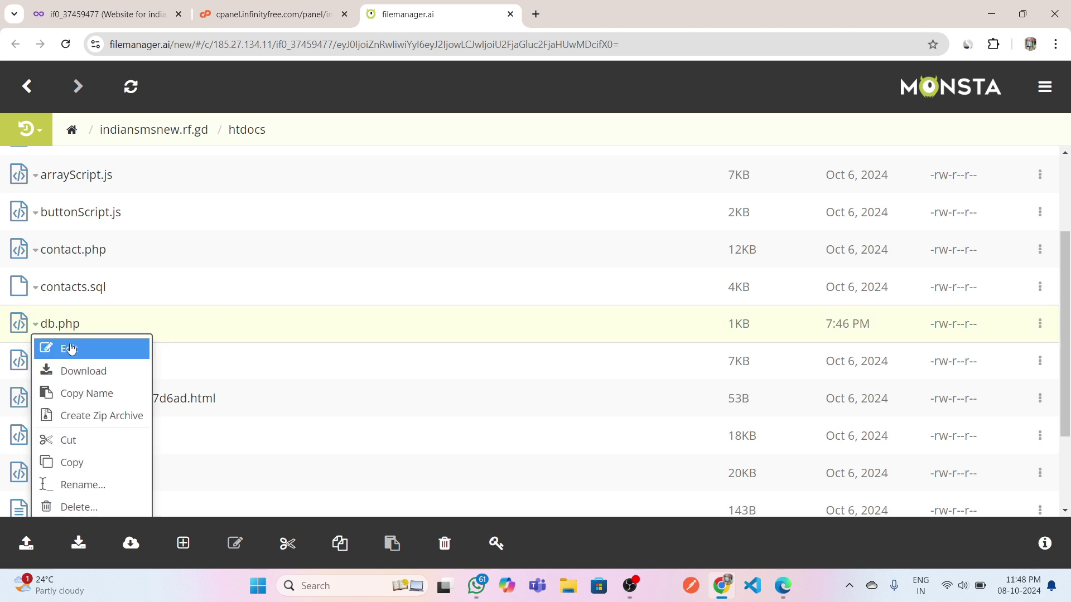
left_click(70, 349)
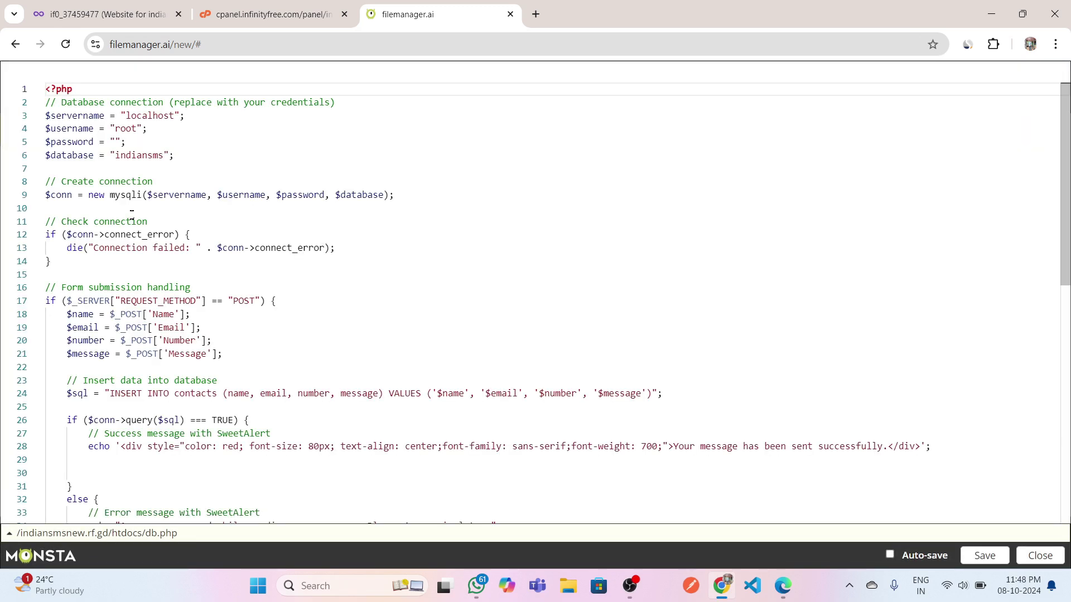
Go back to the control panel and open the MySQL Databases page.
left_click(283, 10)
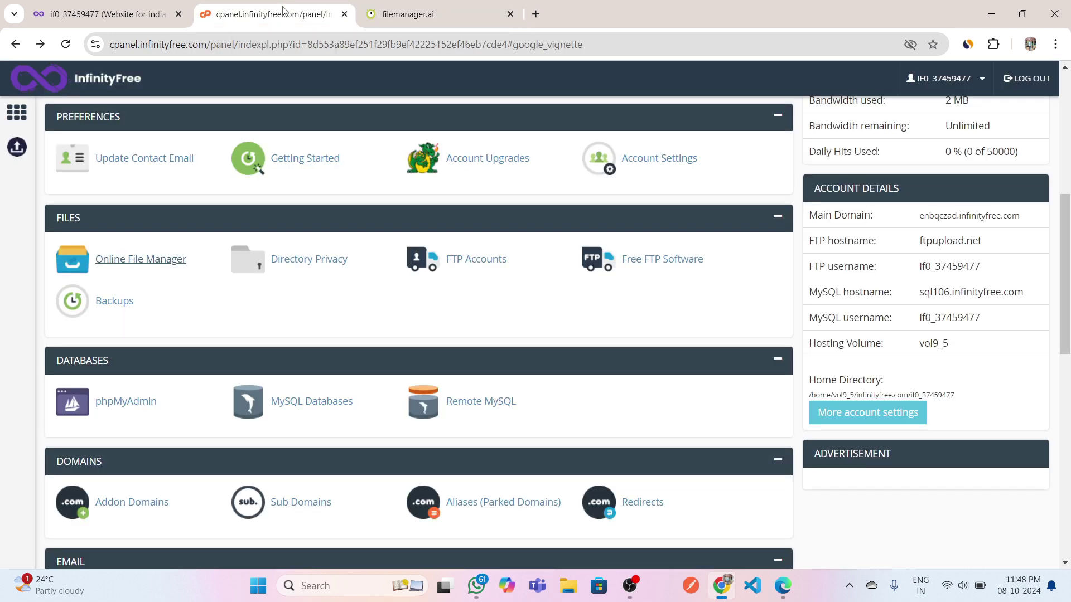
scroll(331, 317, "down", 1)
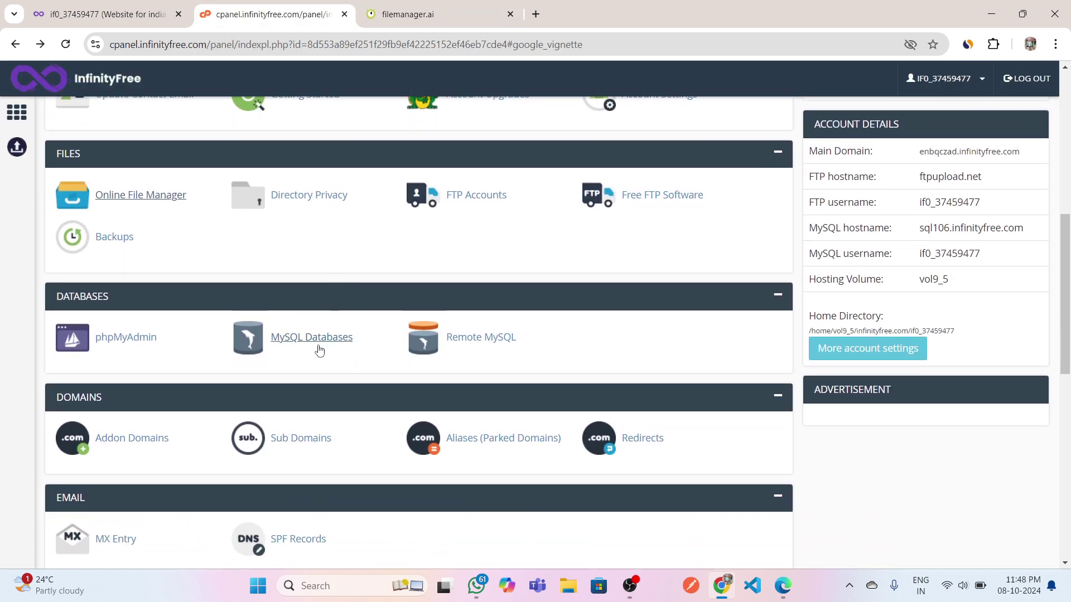
left_click(307, 346)
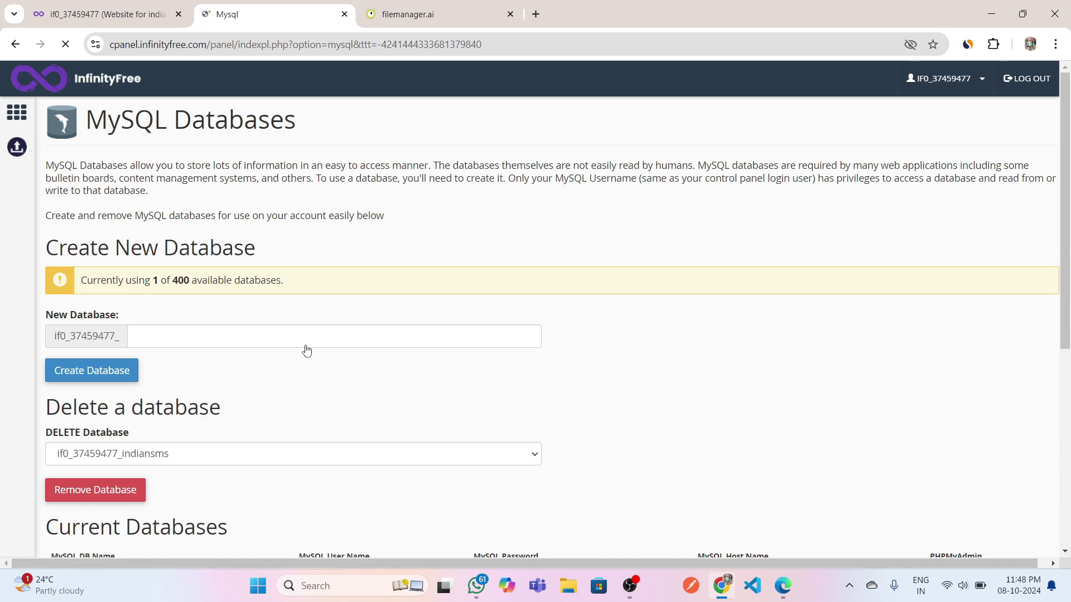
scroll(306, 351, "down", 3)
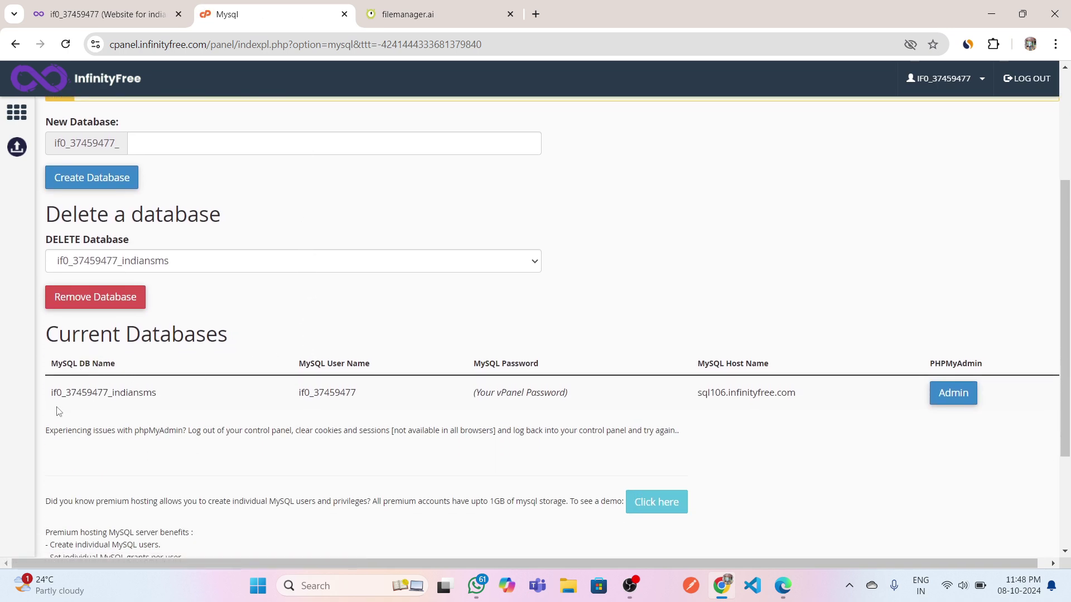
Copy the full prefixed indiansms database name from Current Databases.
left_click_drag(51, 392, 180, 394)
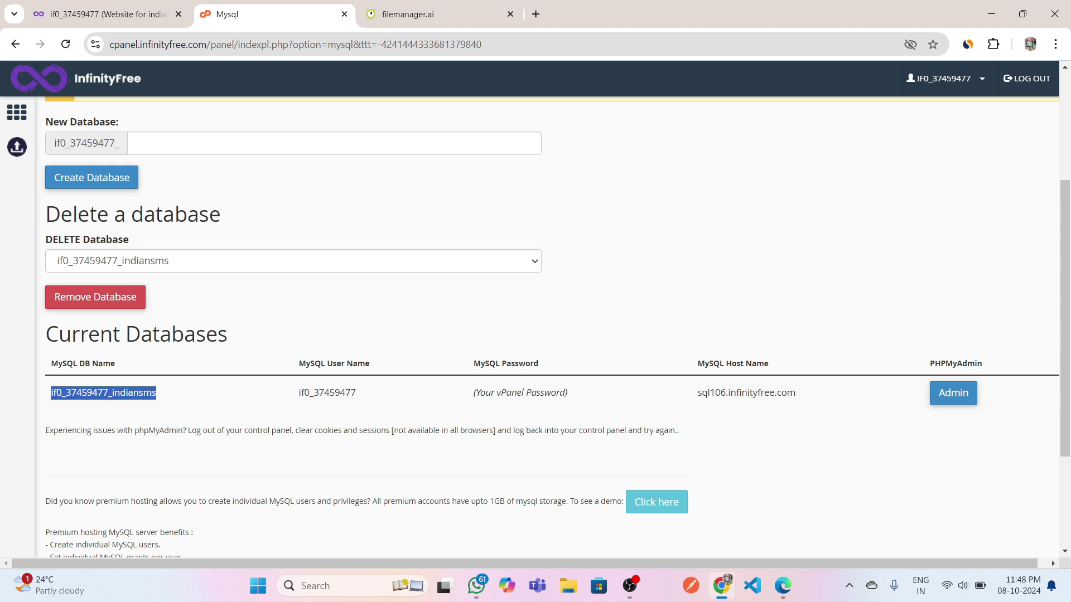
right_click(144, 392)
left_click(171, 407)
left_click(440, 3)
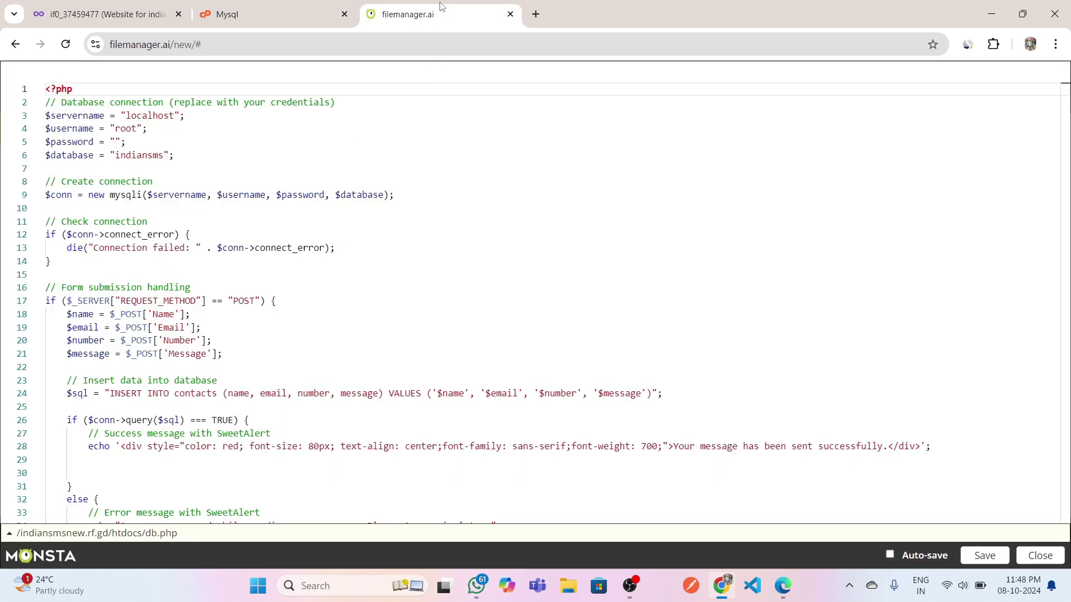
Replace indiansms on line 6 of db.php with the copied full database name.
double_click(148, 154)
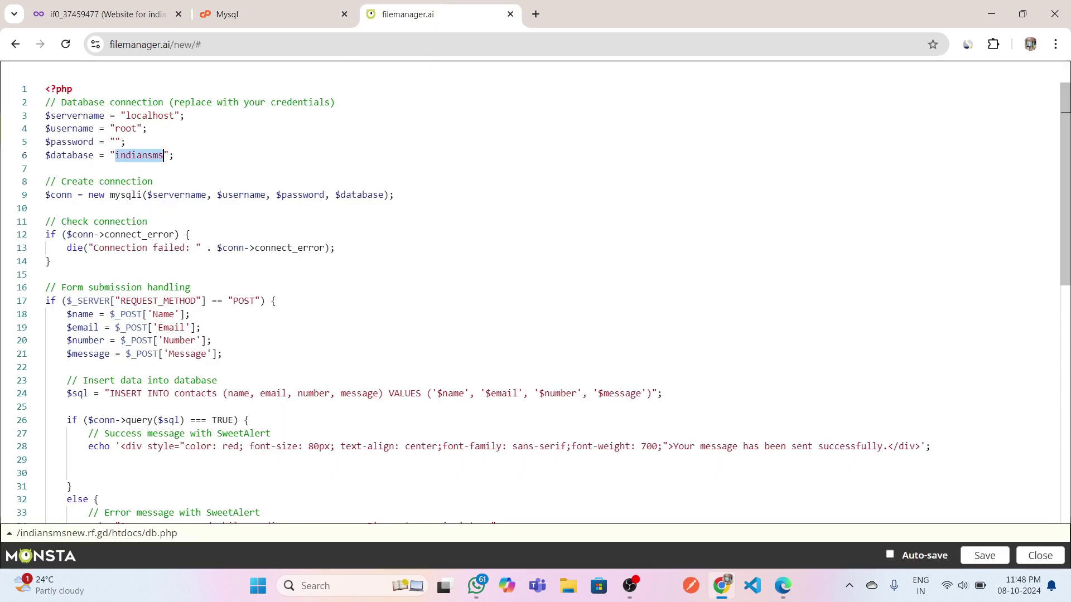
right_click(142, 154)
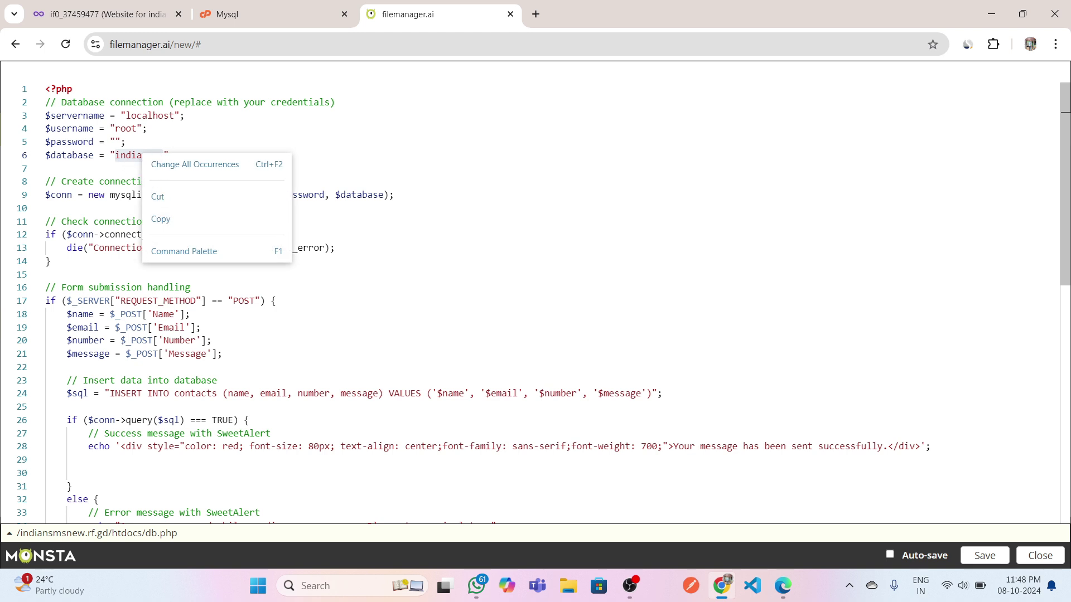
key("Escape")
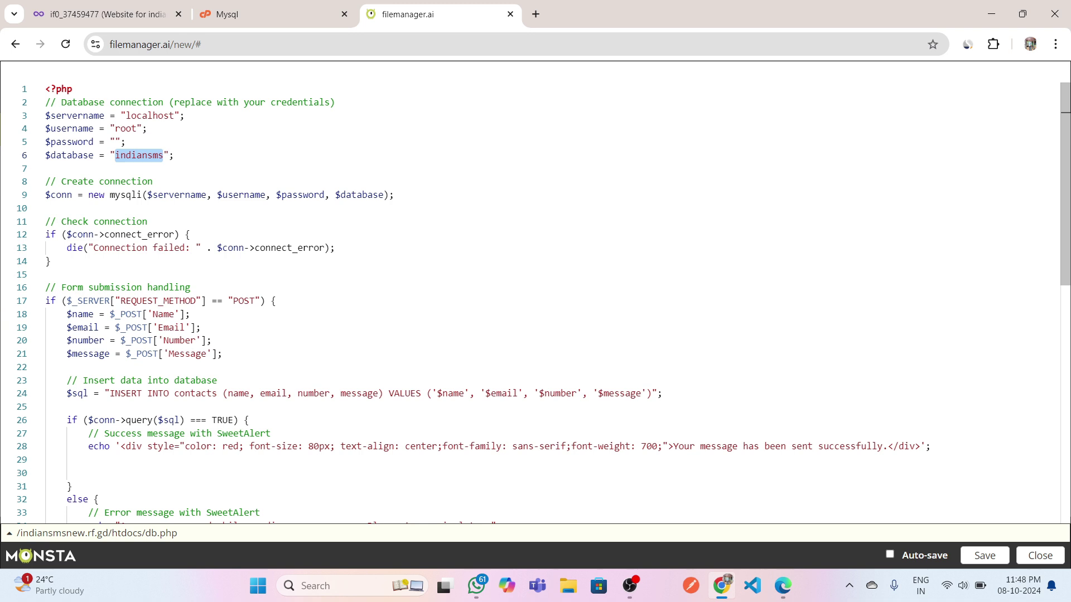
key("ctrl+v")
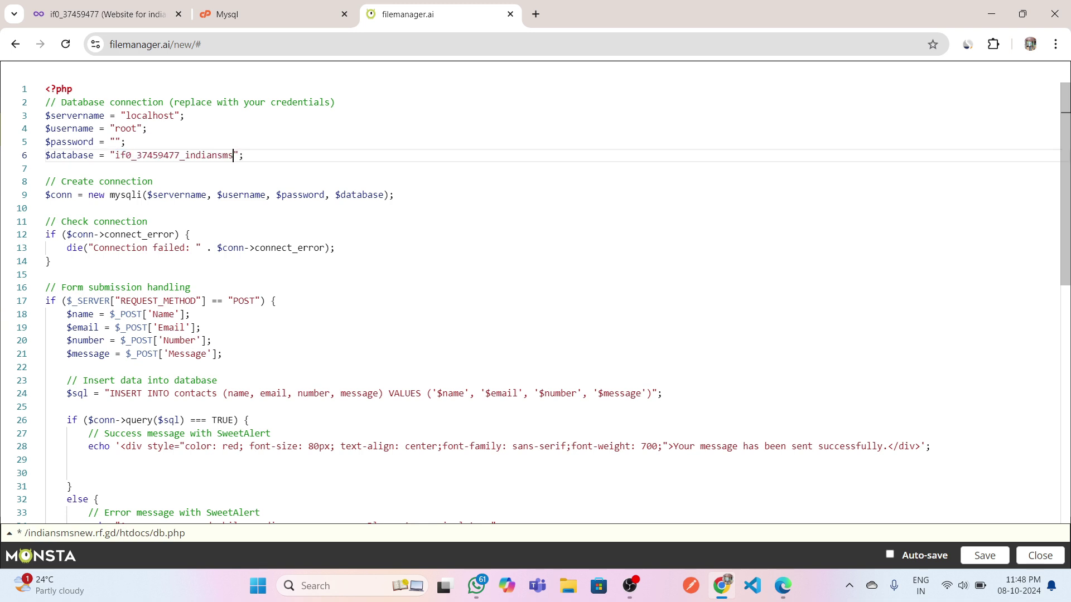
Copy the MySQL user name from the control panel's databases page.
left_click(322, 7)
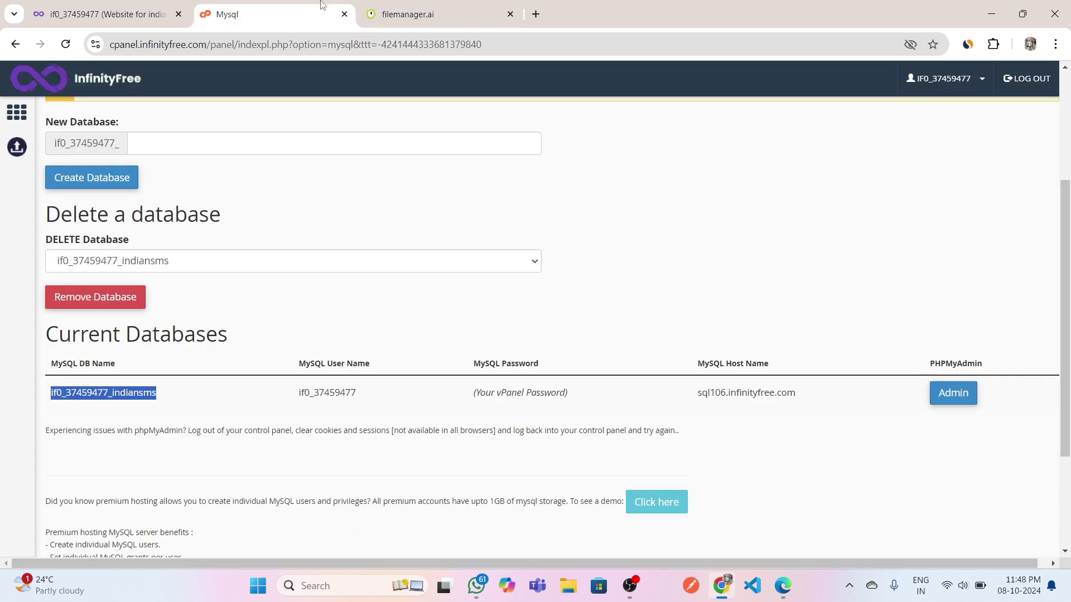
left_click_drag(128, 392, 299, 395)
right_click(310, 393)
left_click(333, 410)
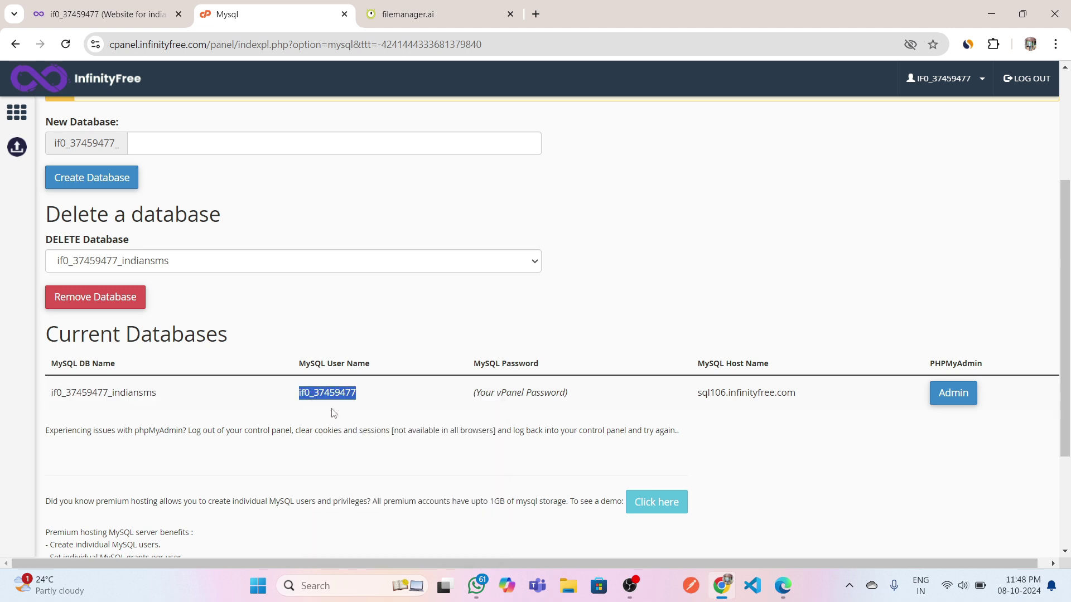
left_click(413, 5)
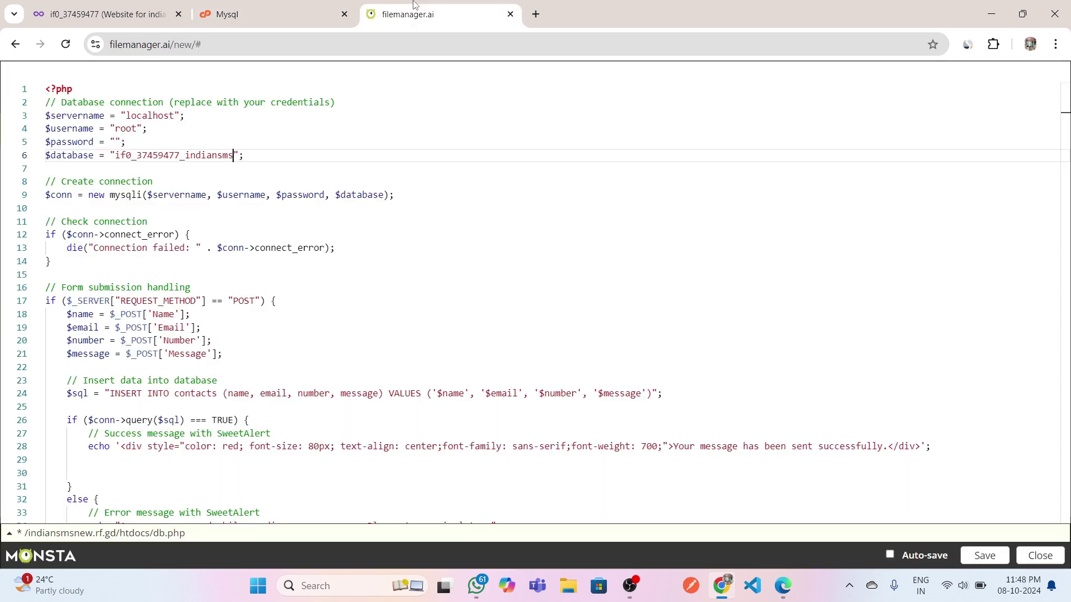
Replace root on line 4 of db.php with the copied MySQL user name.
double_click(126, 128)
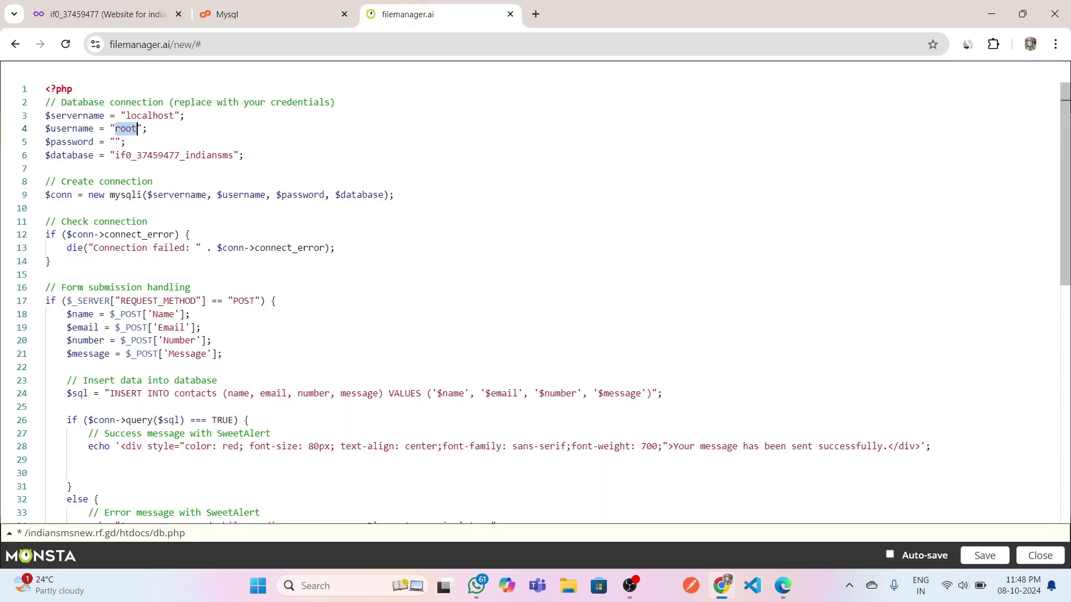
type("v")
key("ctrl+z")
key("ctrl+v")
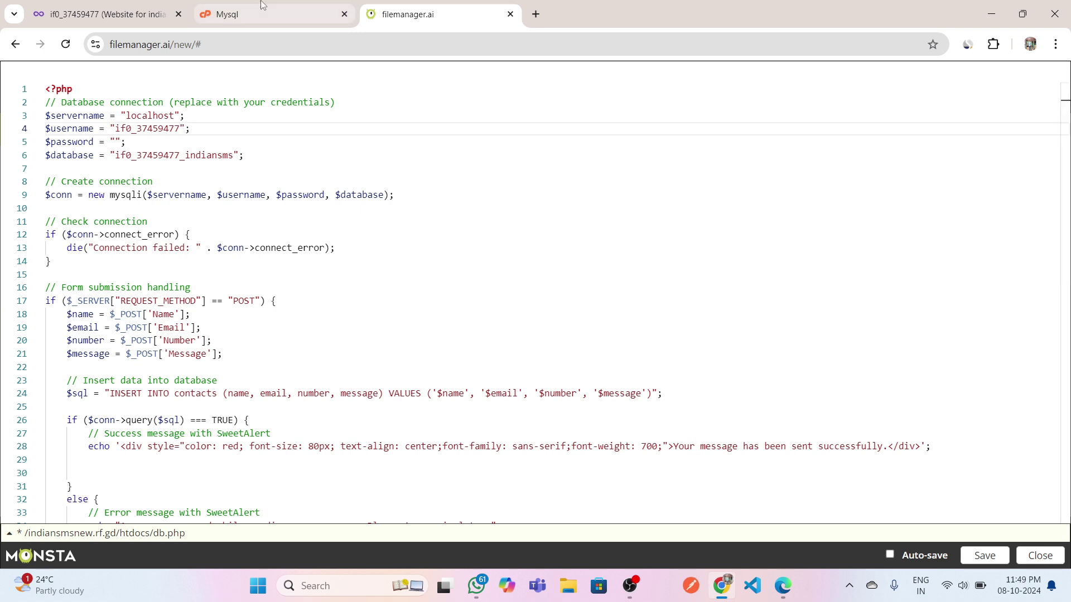
Copy the MySQL host name and paste sql106.infinityfree.com over localhost.
left_click(251, 13)
scroll(470, 307, "down", 1)
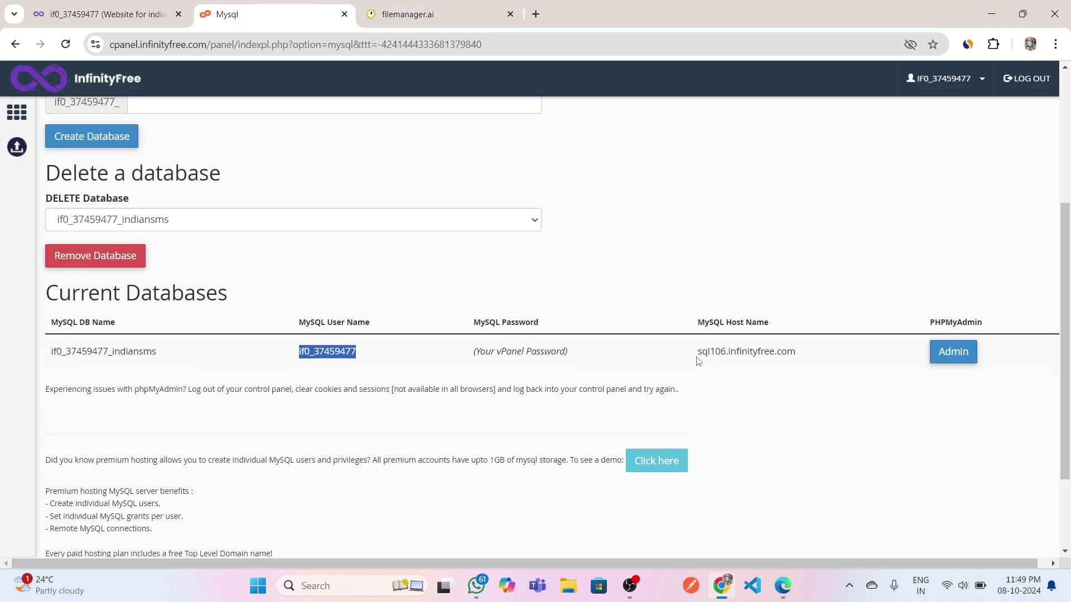
left_click_drag(697, 357, 800, 354)
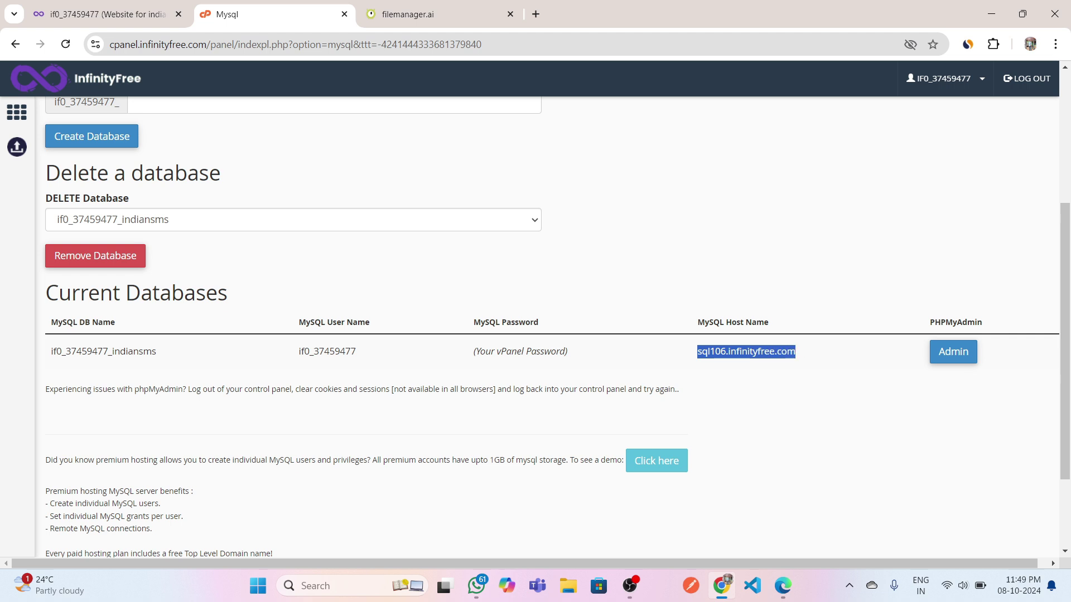
right_click(772, 351)
left_click(791, 364)
left_click(418, 13)
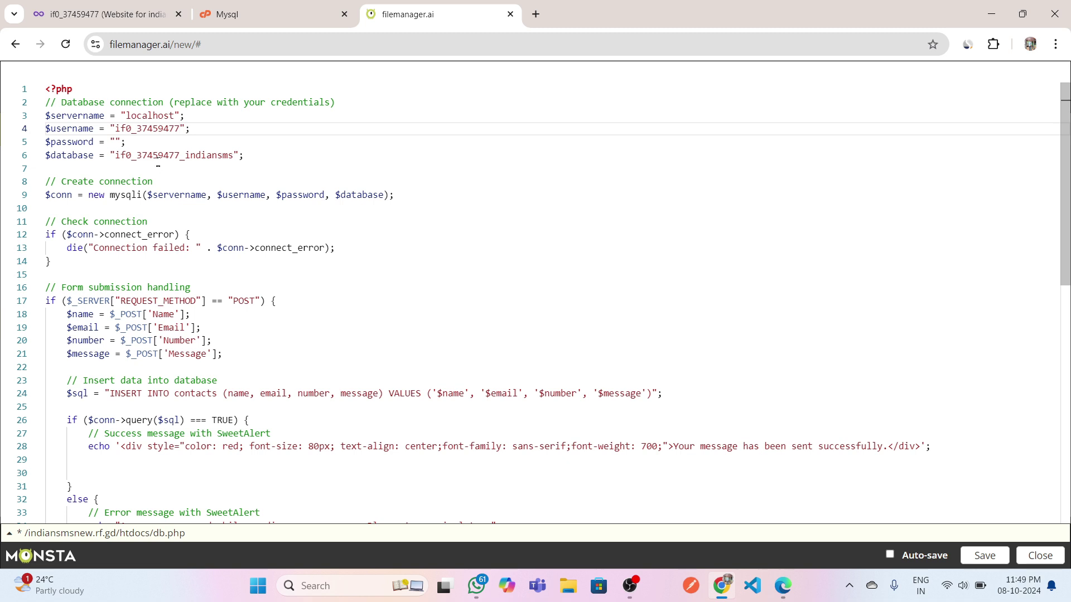
left_click_drag(126, 115, 175, 115)
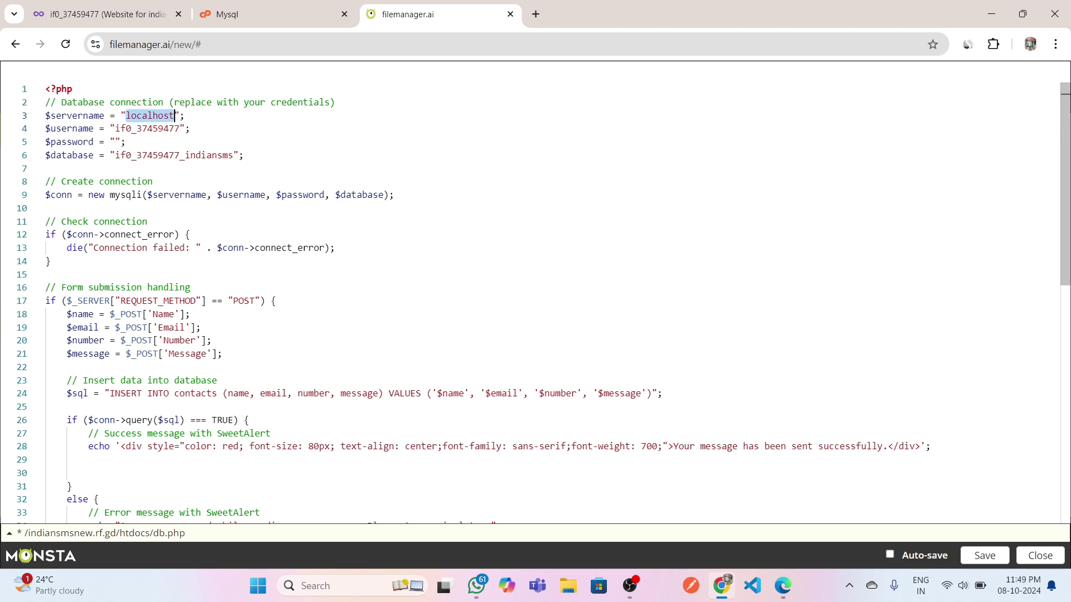
key("ctrl+v")
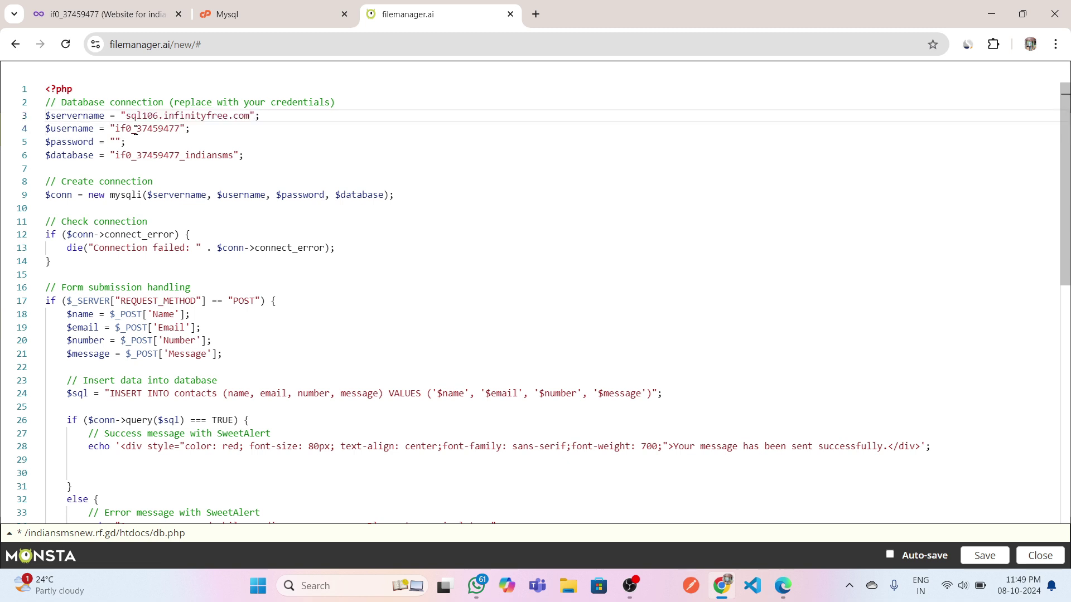
Place the cursor in the empty password quotes, then go to the InfinityFree account dashboard.
left_click(115, 142)
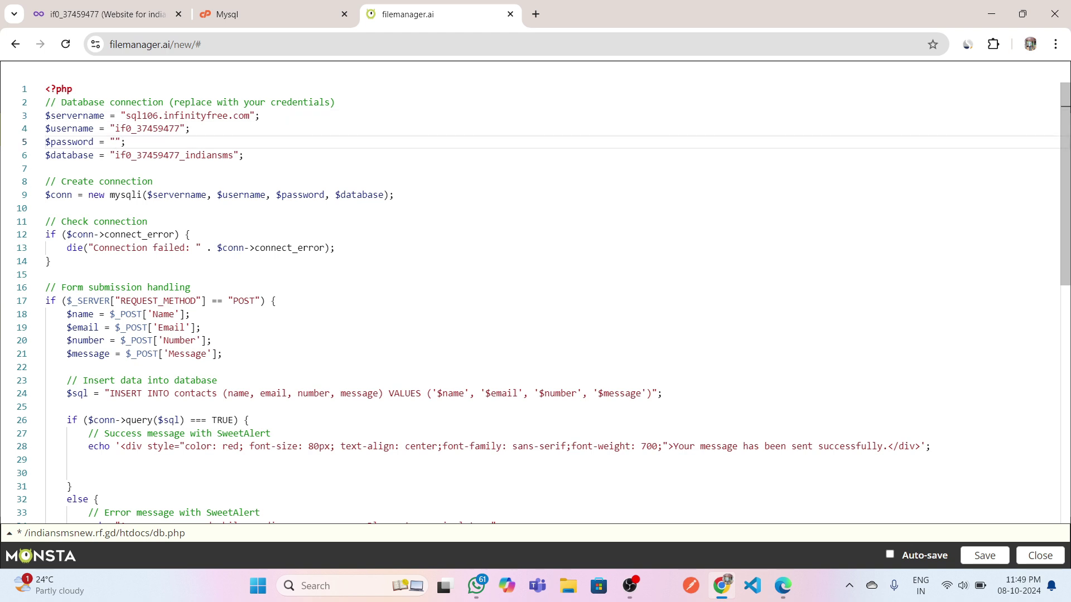
left_click(241, 8)
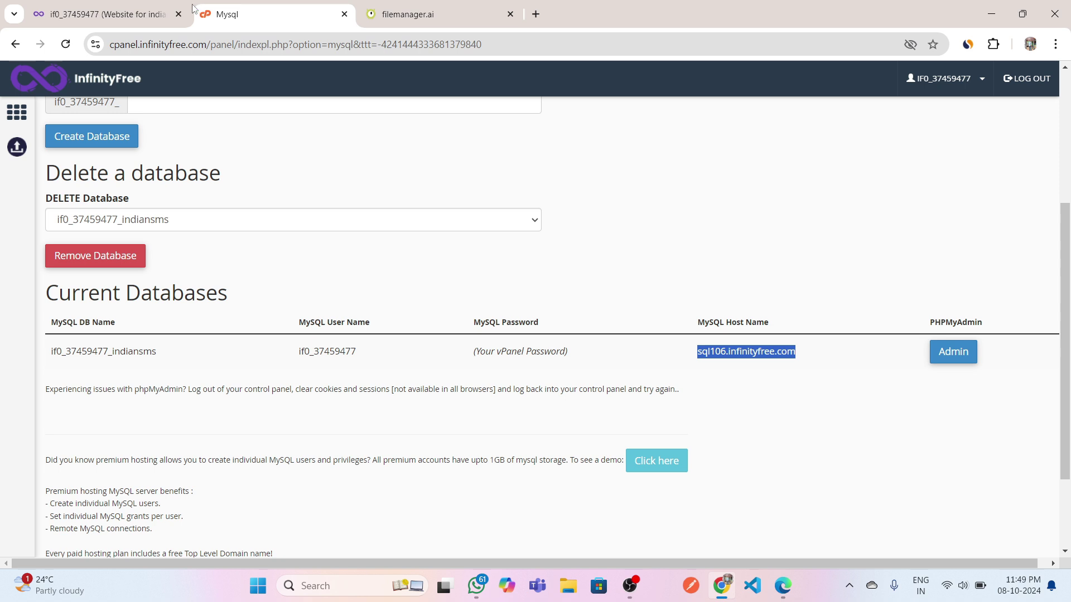
left_click(127, 7)
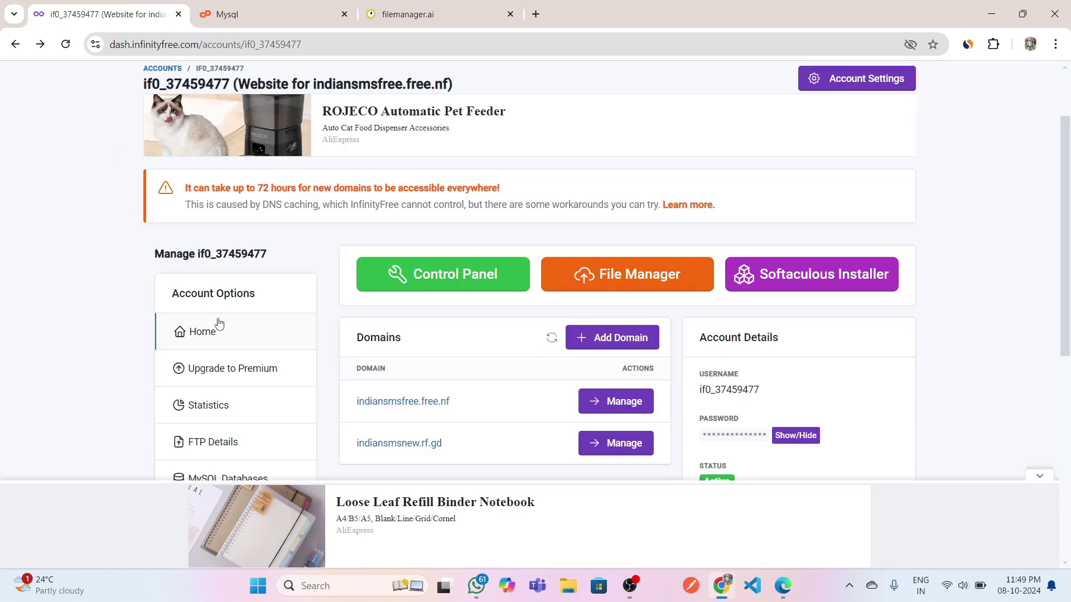
Reveal the hosting account password on the InfinityFree dashboard.
scroll(219, 326, "down", 2)
scroll(219, 326, "down", 2)
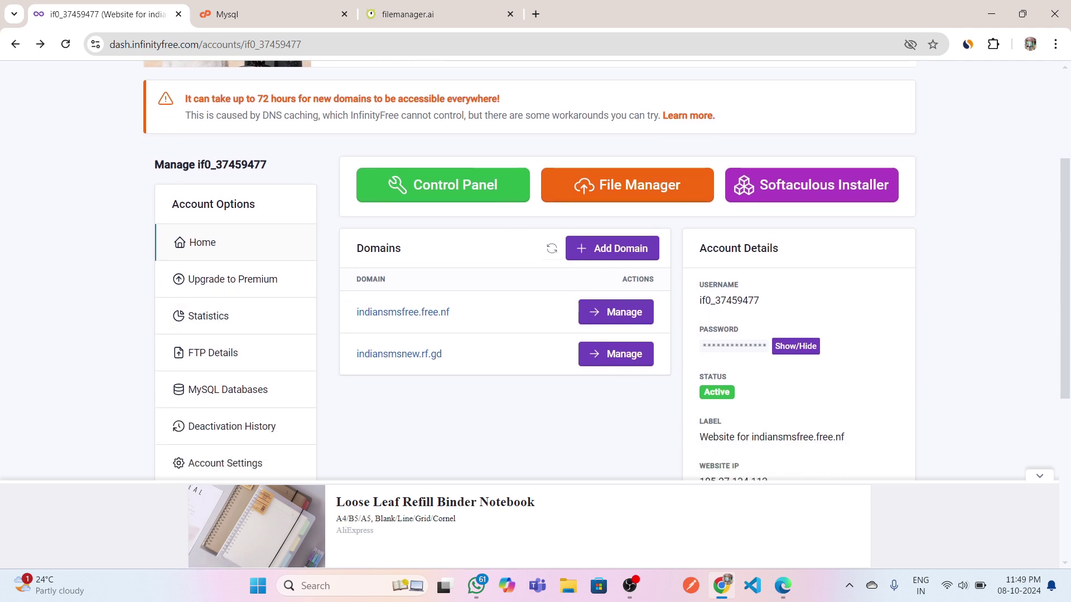
left_click(797, 345)
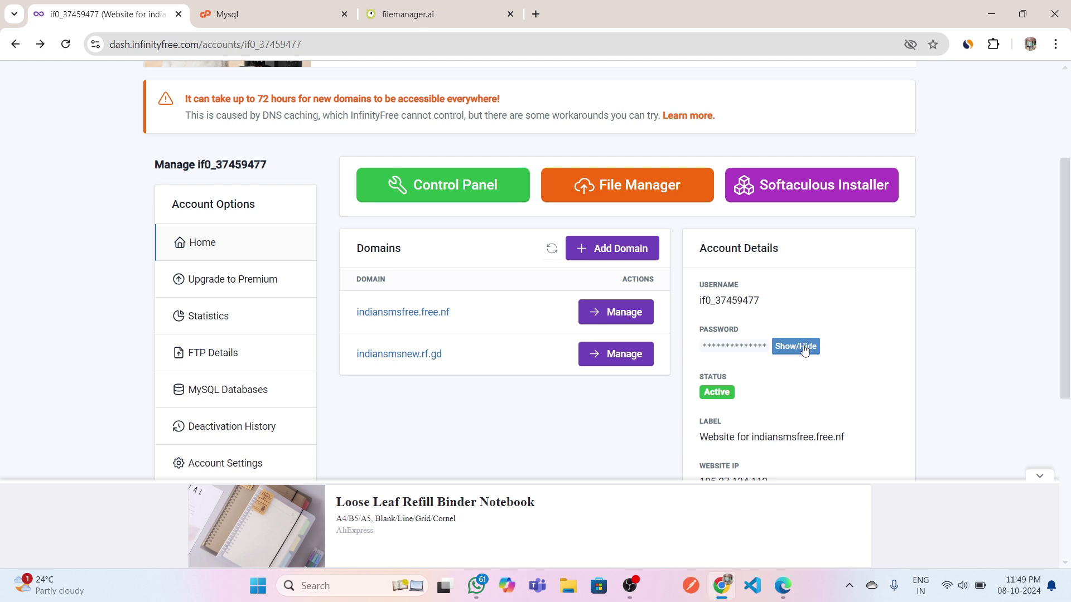
scroll(805, 350, "down", 1)
scroll(625, 312, "up", 5)
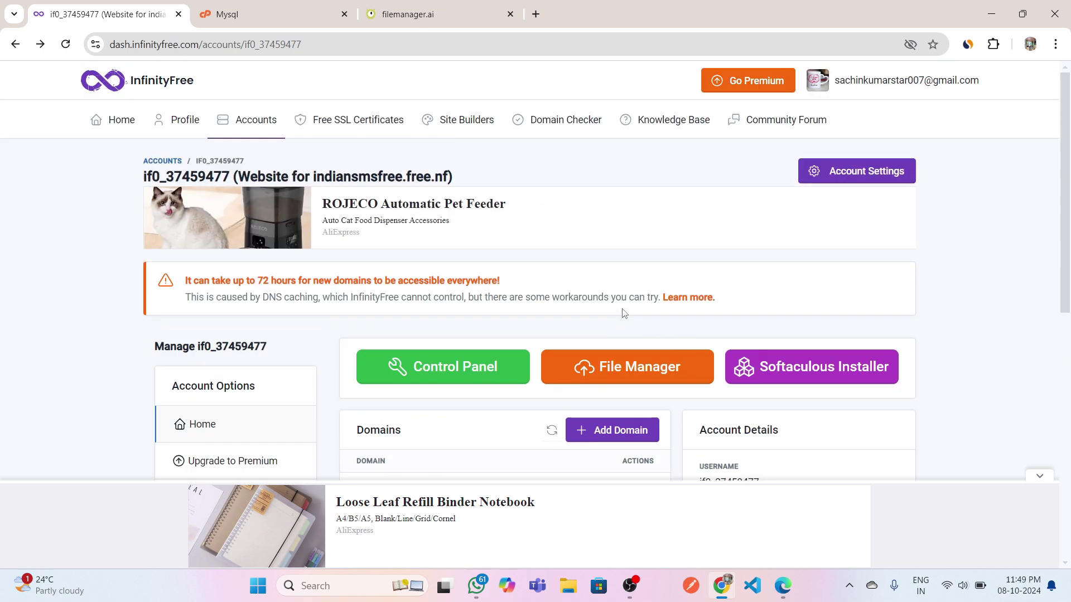
scroll(624, 313, "down", 1)
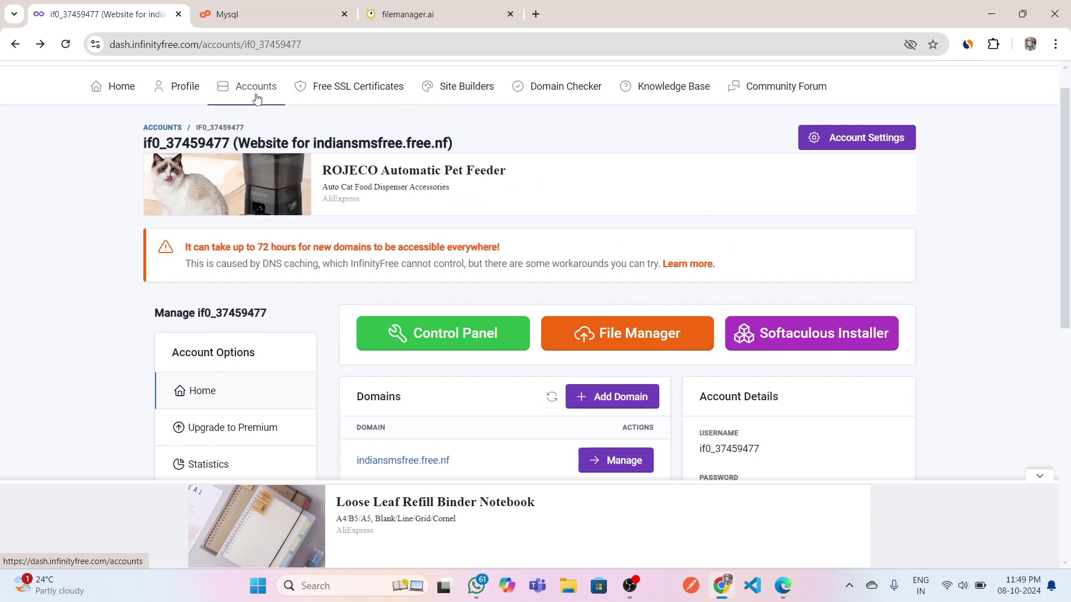
scroll(760, 305, "down", 4)
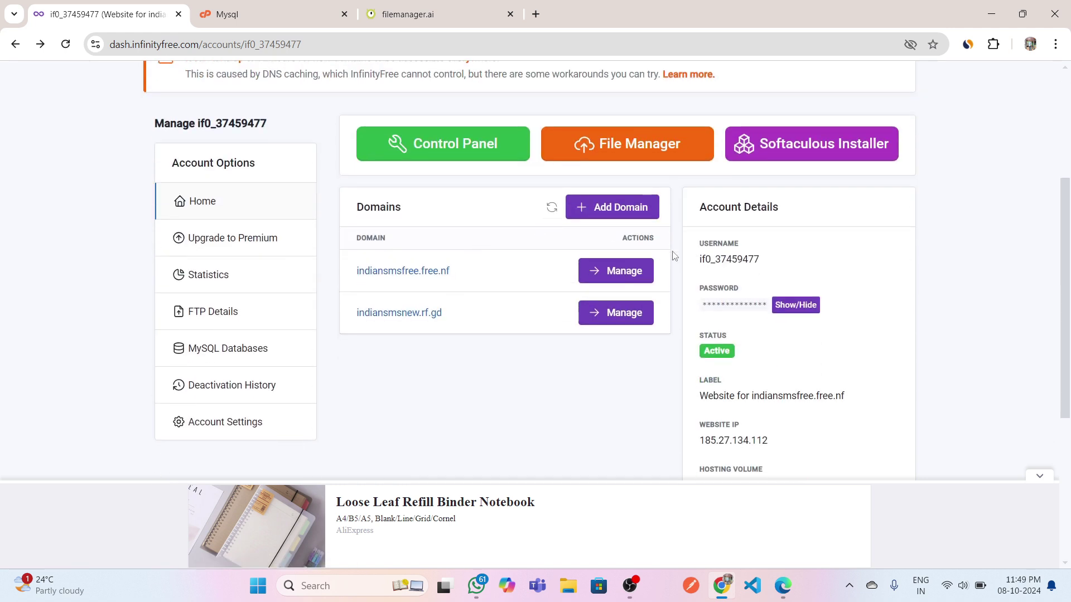
left_click(790, 313)
Copy the revealed account password and return to the db.php editor.
left_click_drag(703, 310, 767, 308)
right_click(741, 304)
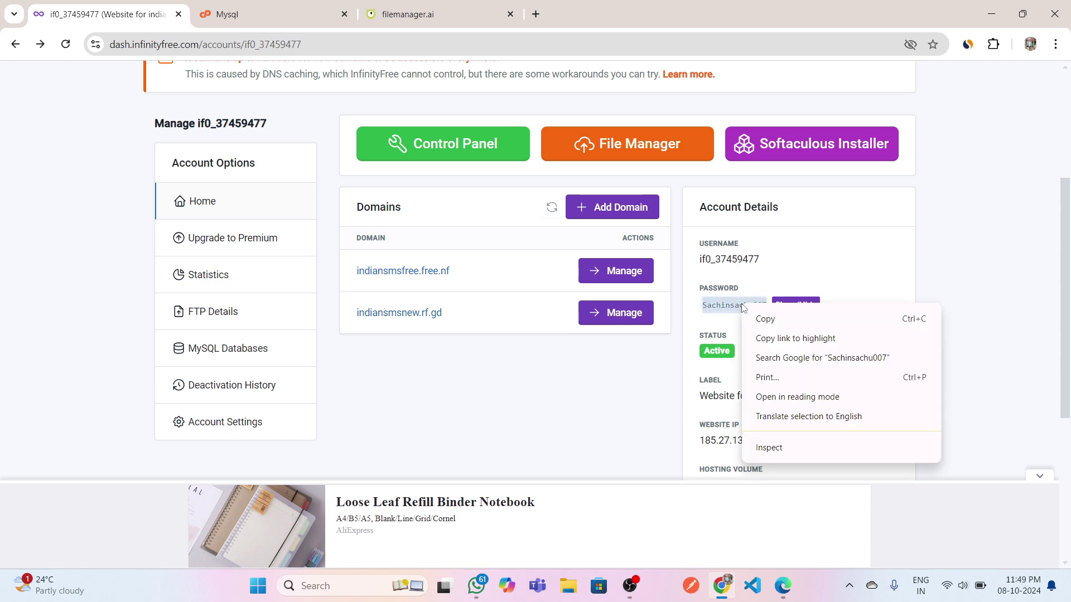
left_click(761, 317)
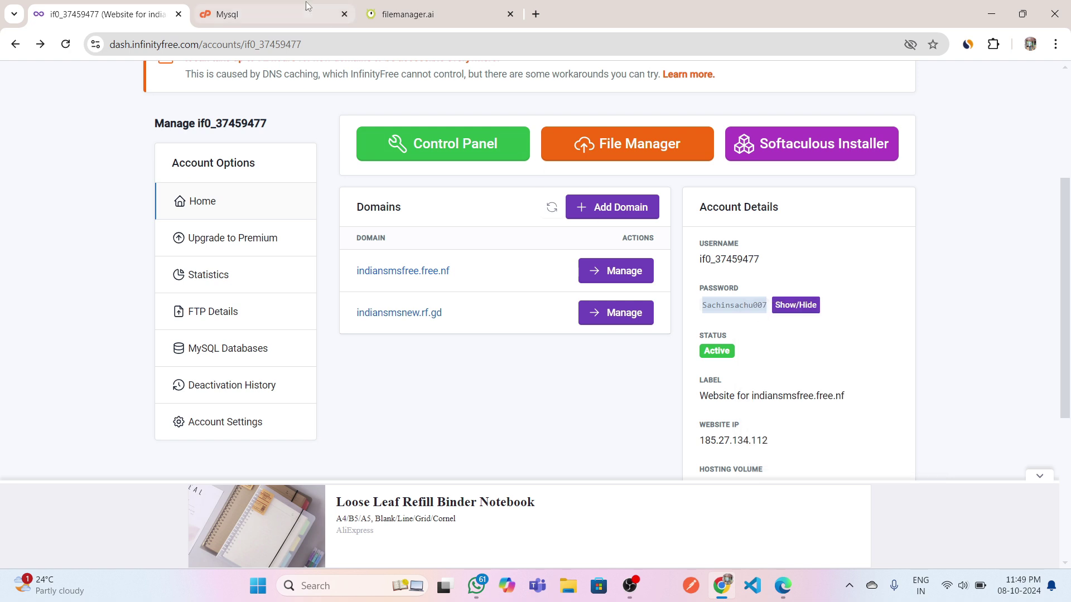
left_click(381, 4)
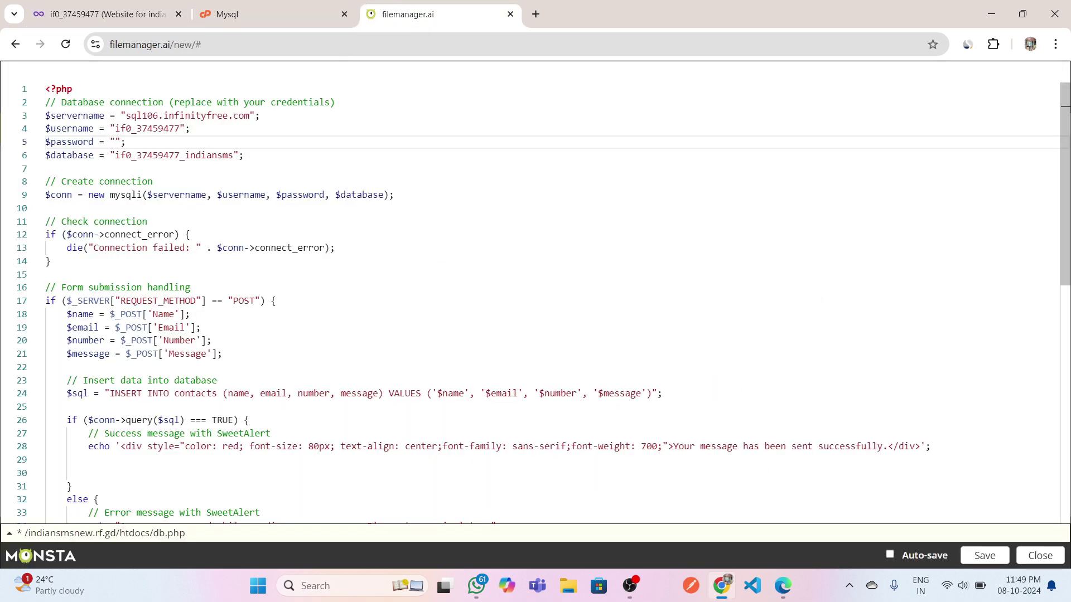
Paste the account password into db.php's password line and check it against the dashboard.
key("ctrl+v")
left_click_drag(115, 141, 191, 141)
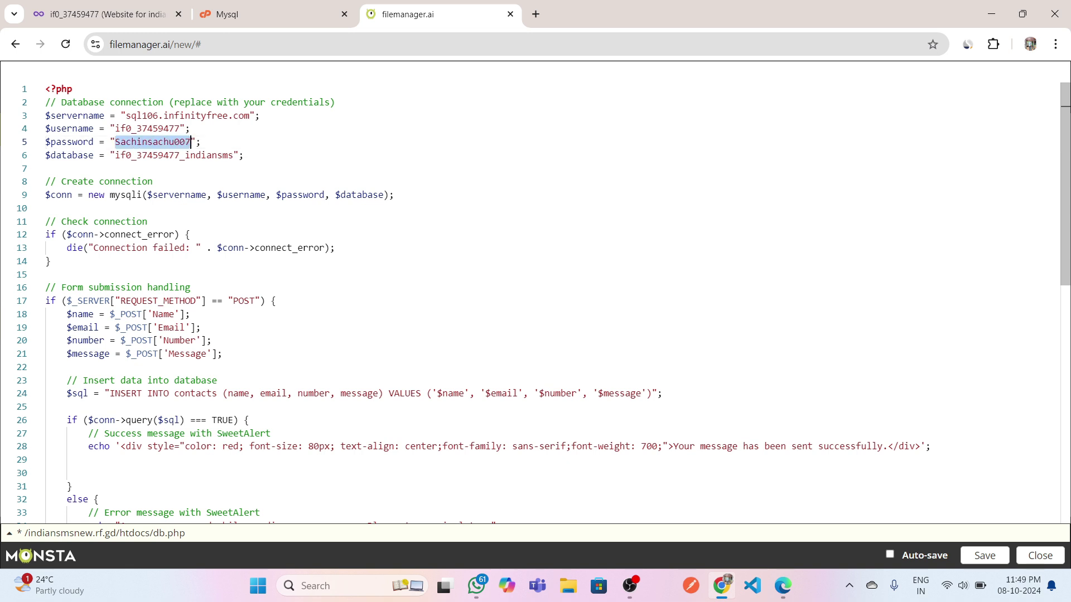
left_click(190, 142)
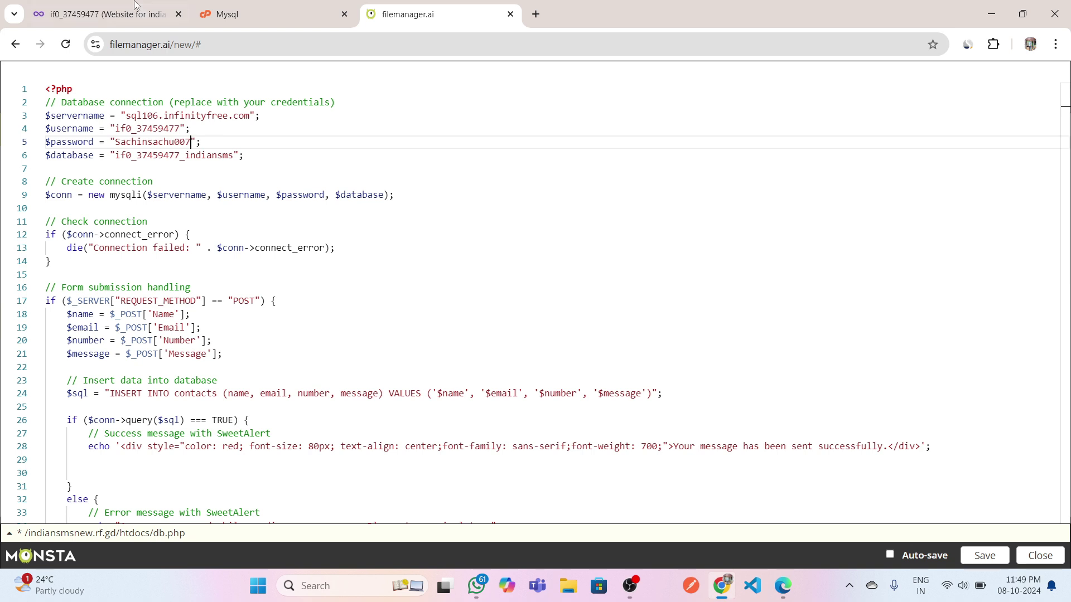
left_click(132, 4)
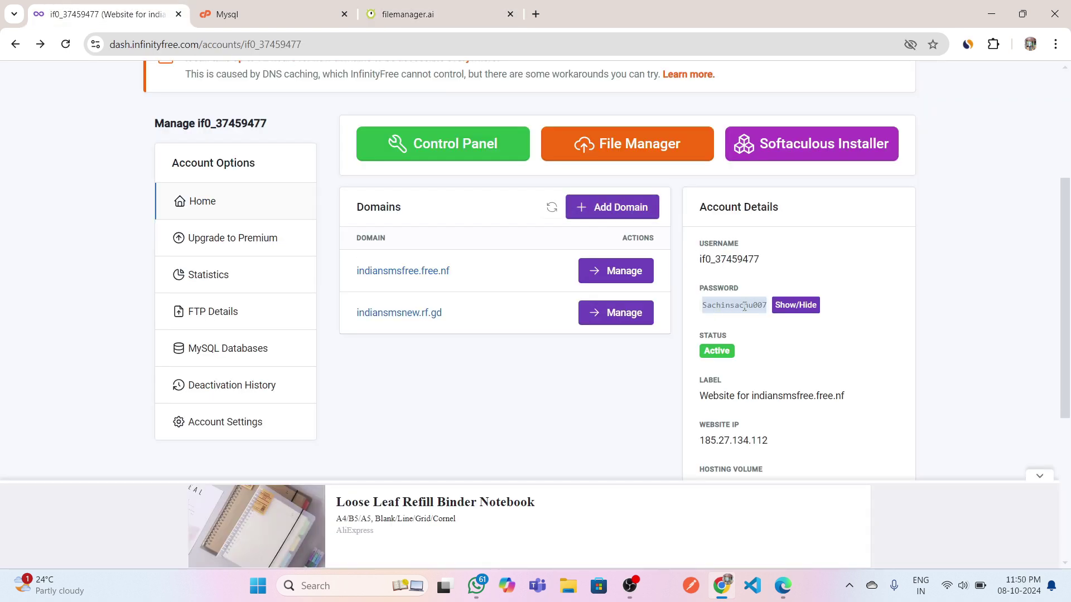
left_click(436, 13)
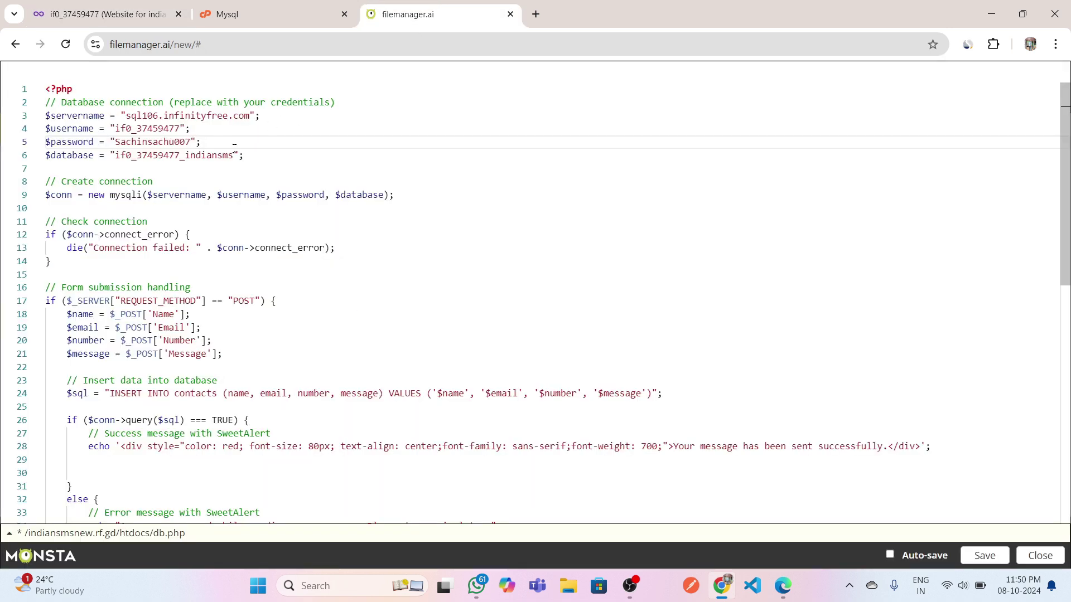
scroll(543, 303, "down", 1)
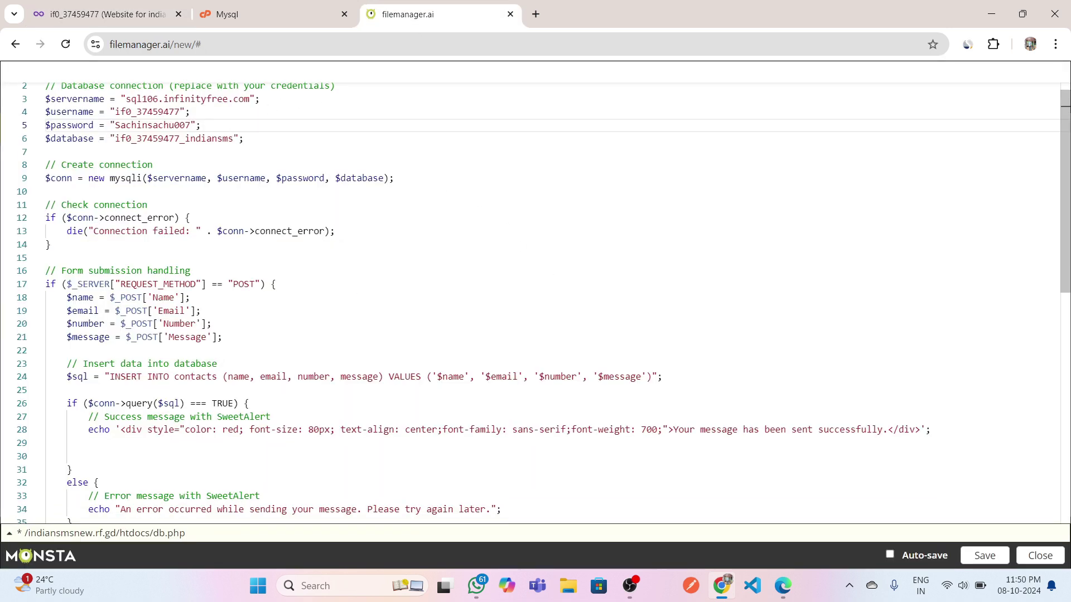
left_click(191, 125)
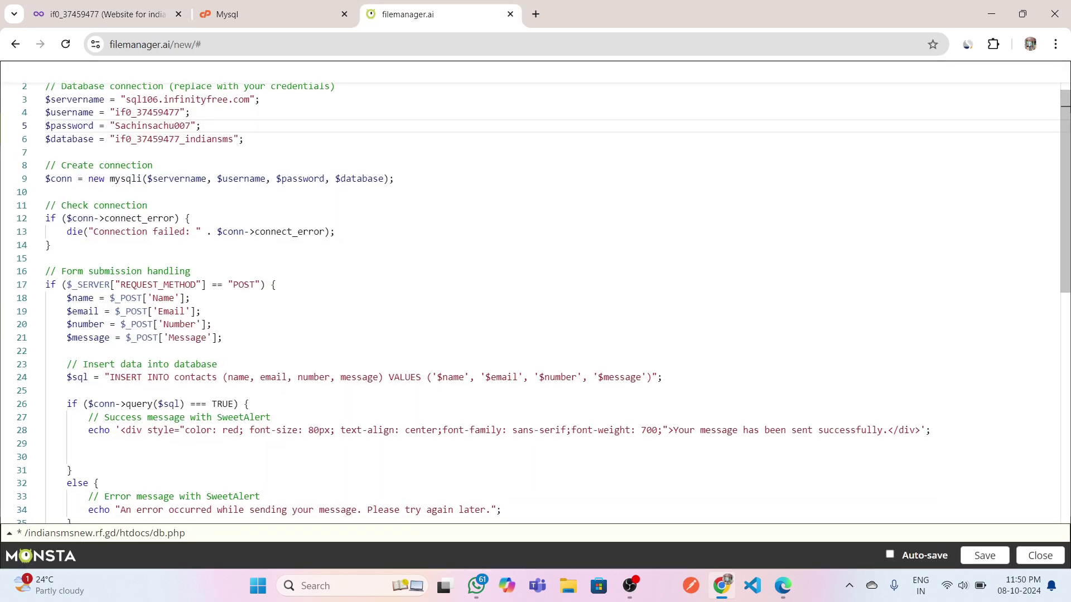
Check the contacts table and name, email, number, message columns in the INSERT query, then save db.php.
left_click_drag(174, 377, 217, 376)
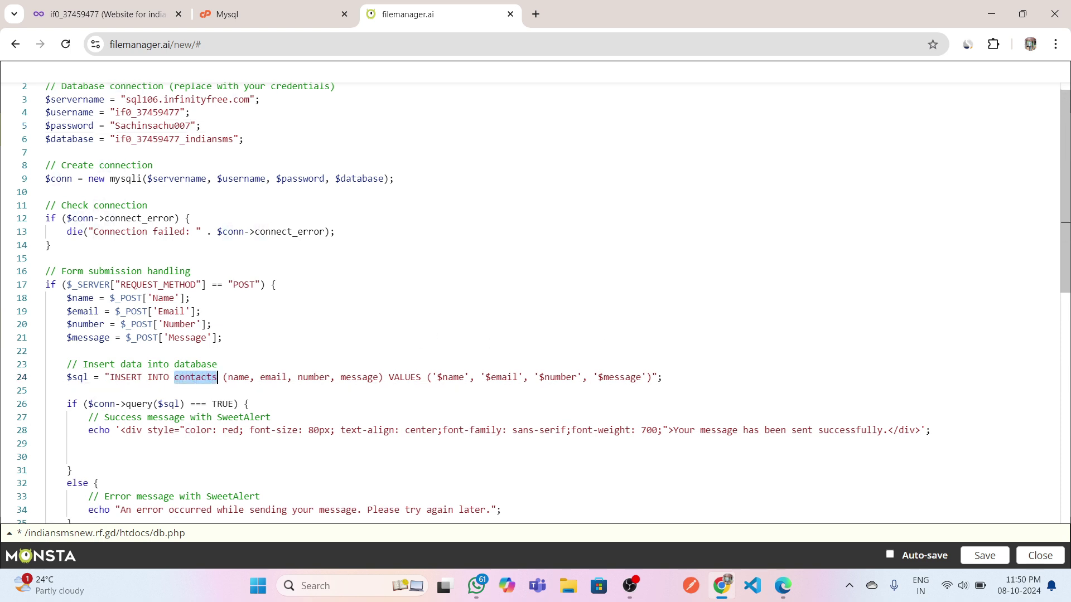
left_click(217, 377)
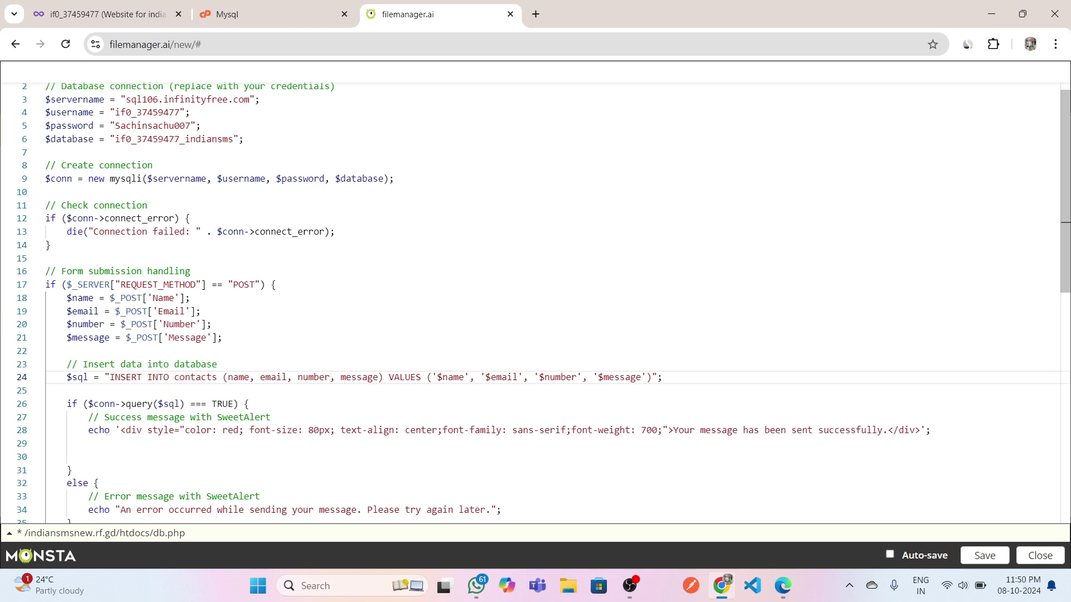
double_click(239, 377)
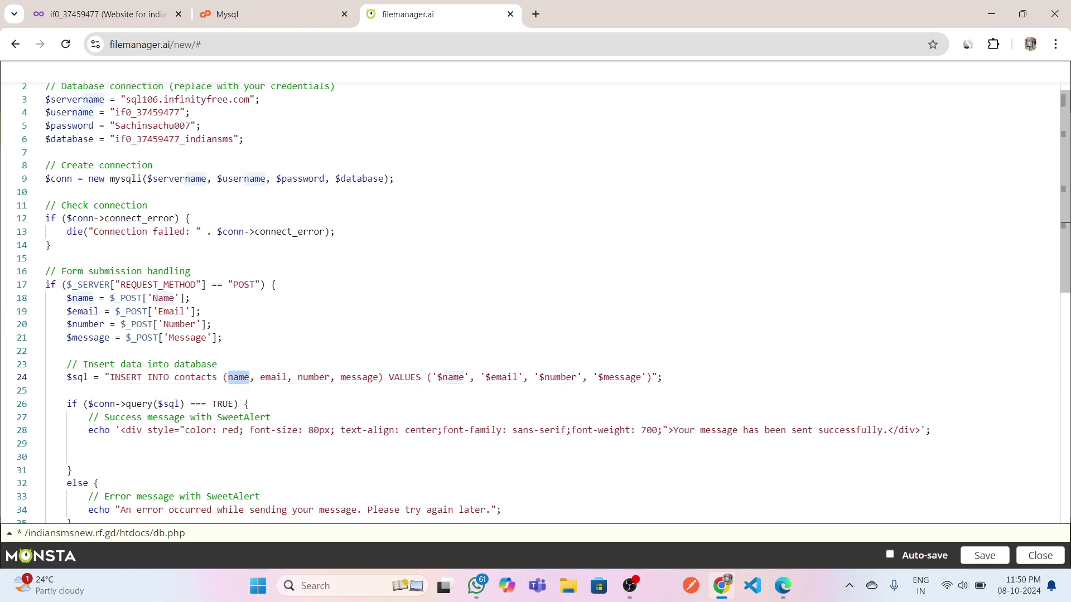
double_click(273, 377)
double_click(313, 377)
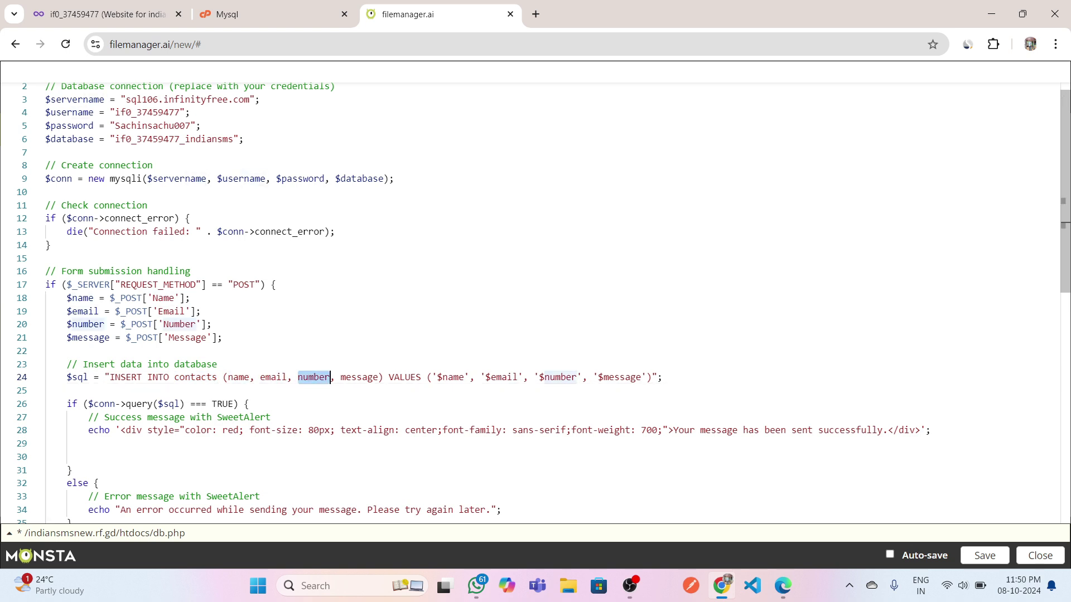
double_click(377, 377)
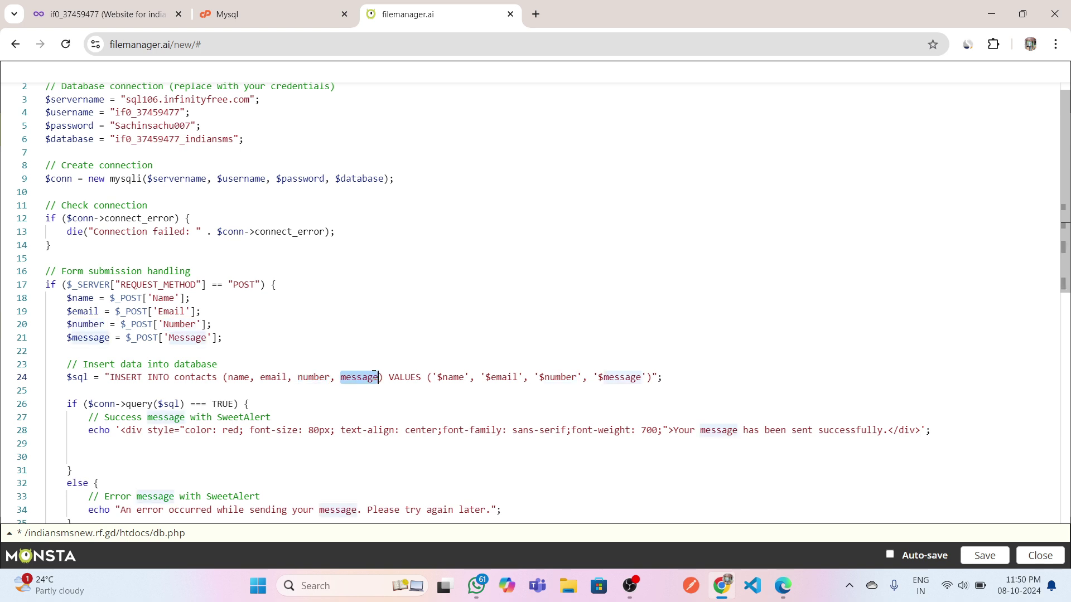
left_click(986, 556)
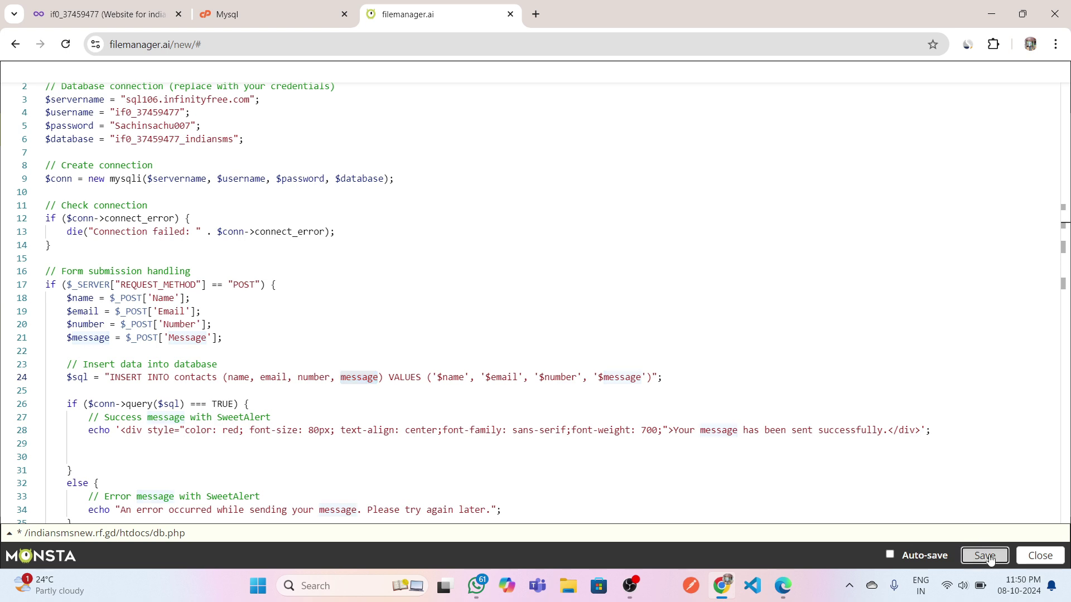
Open phpMyAdmin for the indiansms database from the MySQL Databases page.
left_click(277, 11)
left_click(797, 373)
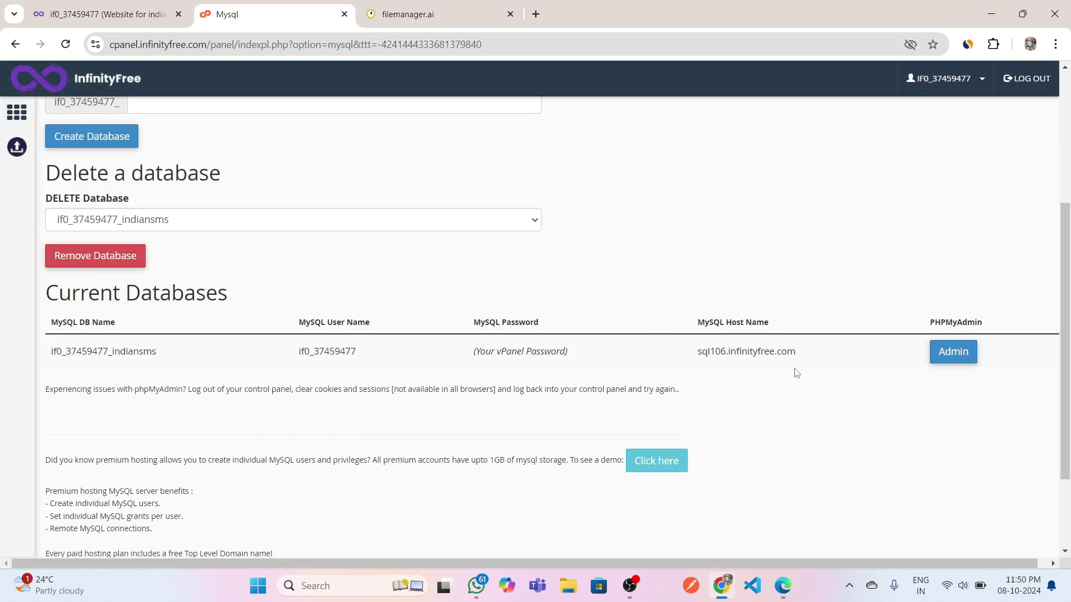
left_click(953, 352)
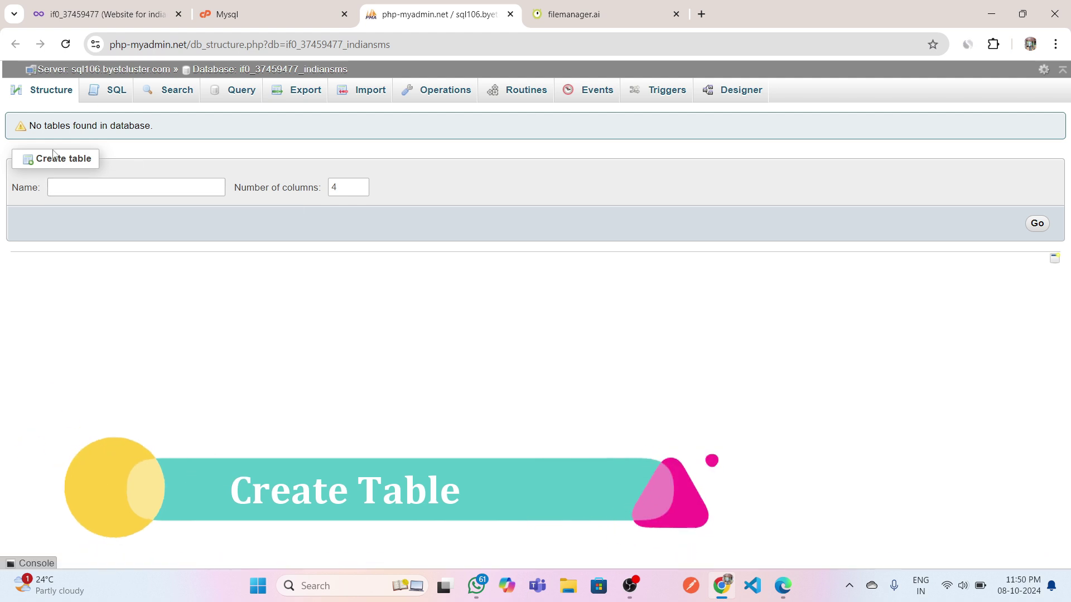
Name the new table contacts and set its column count to 5.
left_click(136, 187)
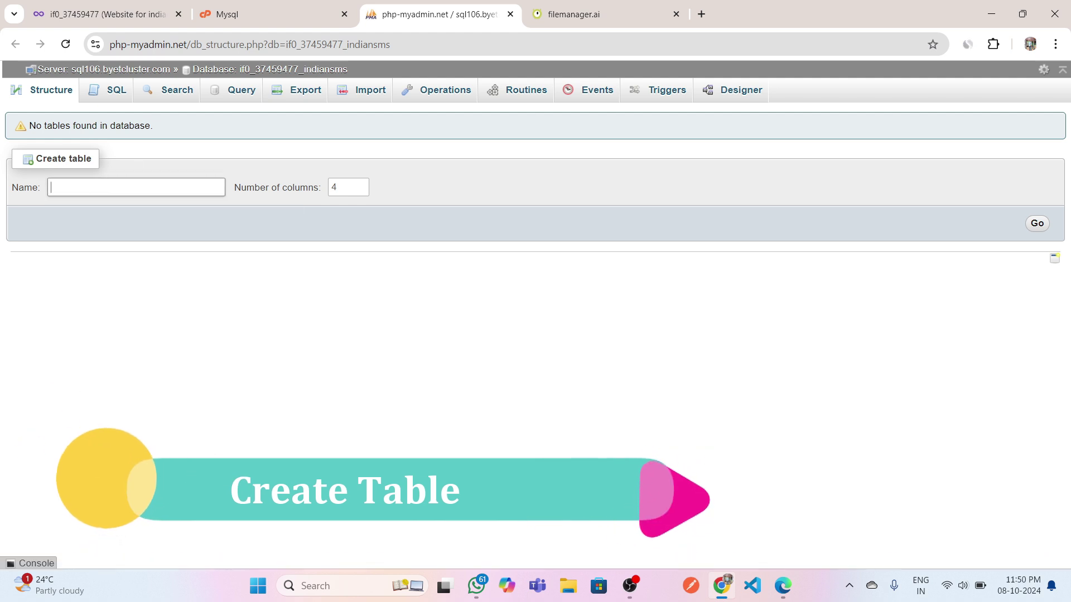
type("contacts")
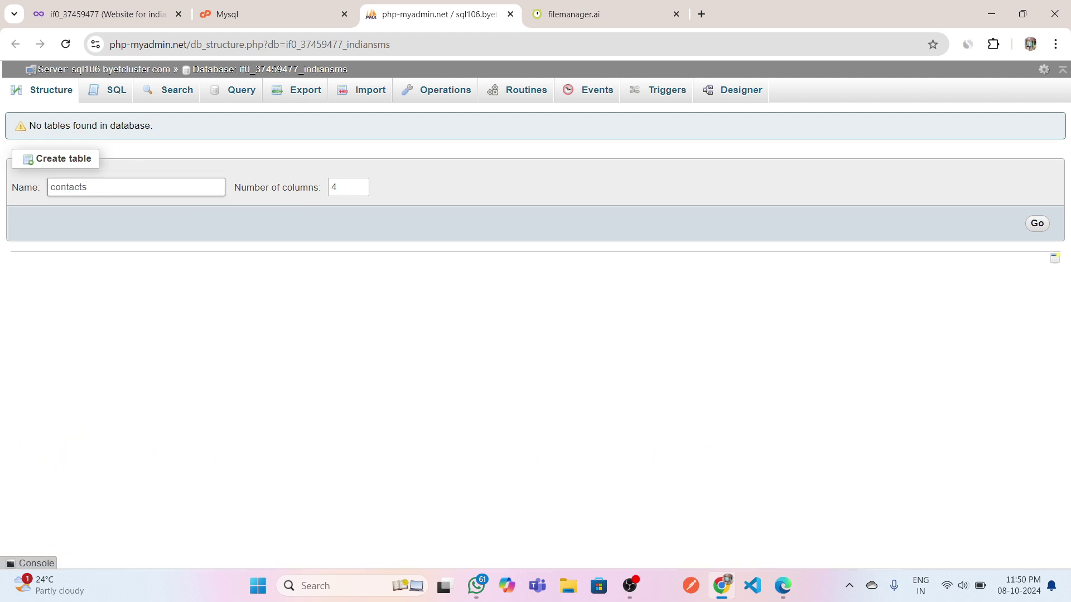
left_click(341, 187)
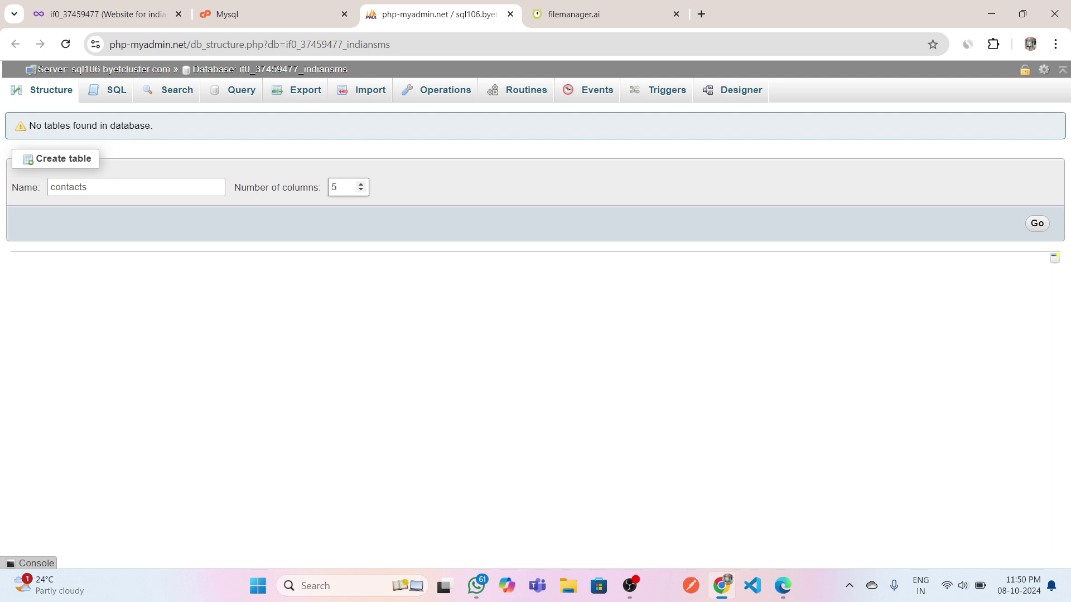
Create the contacts table form, make the id column nullable, and set name to VARCHAR(200).
left_click(1037, 224)
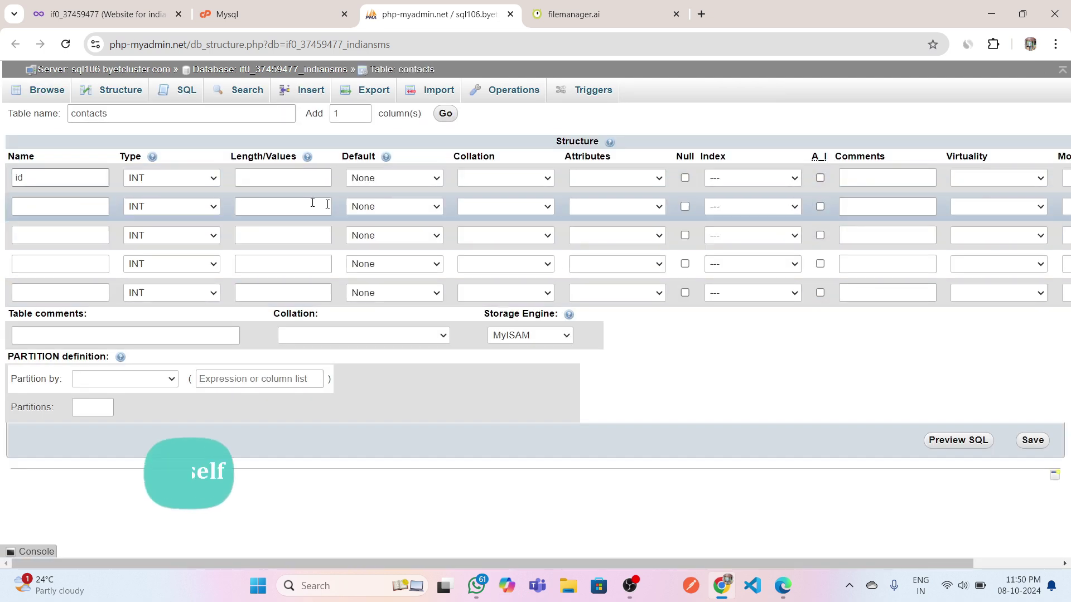
left_click(684, 177)
left_click(88, 207)
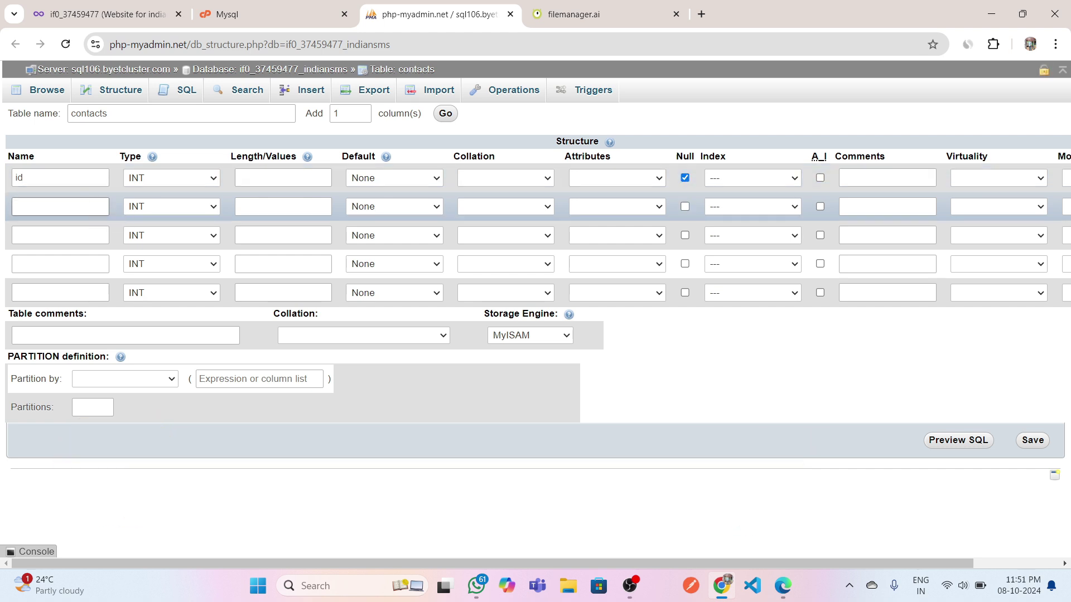
left_click(170, 208)
left_click(188, 240)
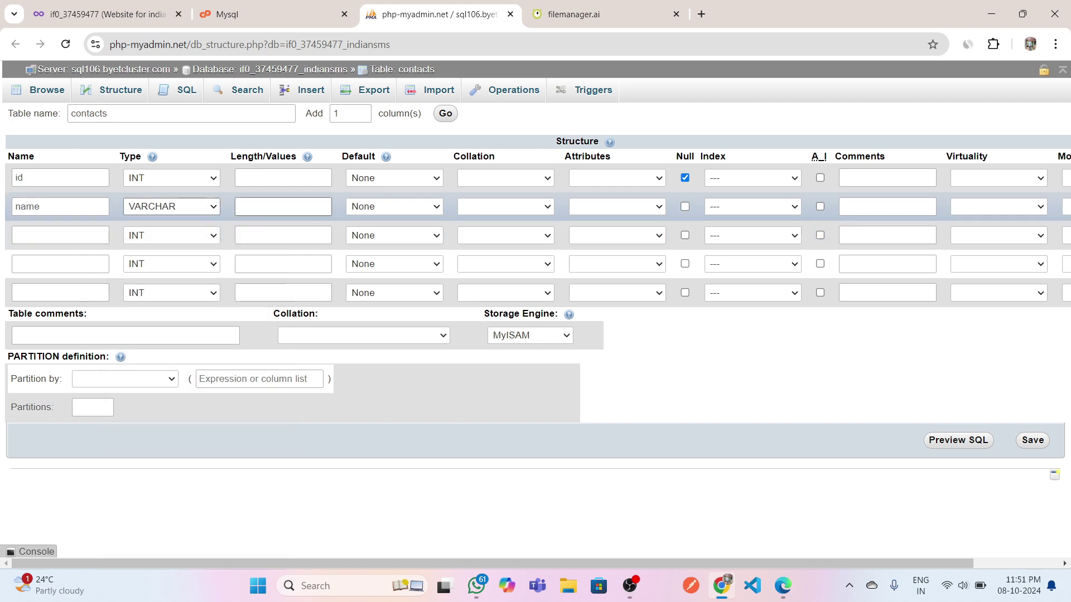
type("200")
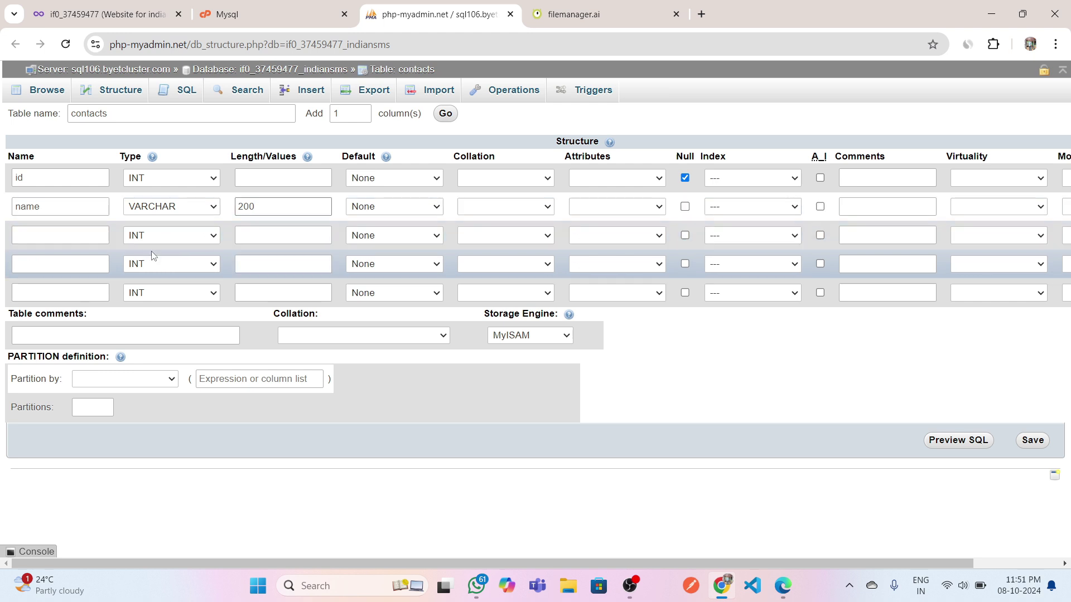
left_click(16, 236)
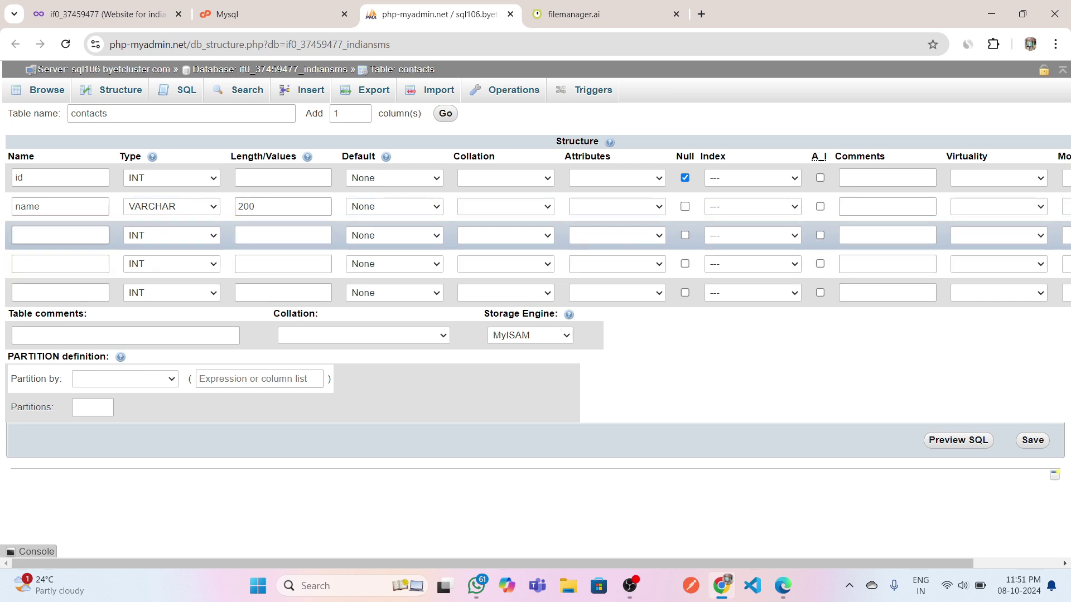
Compare the column names with db.php and set email to VARCHAR with its length.
left_click(580, 14)
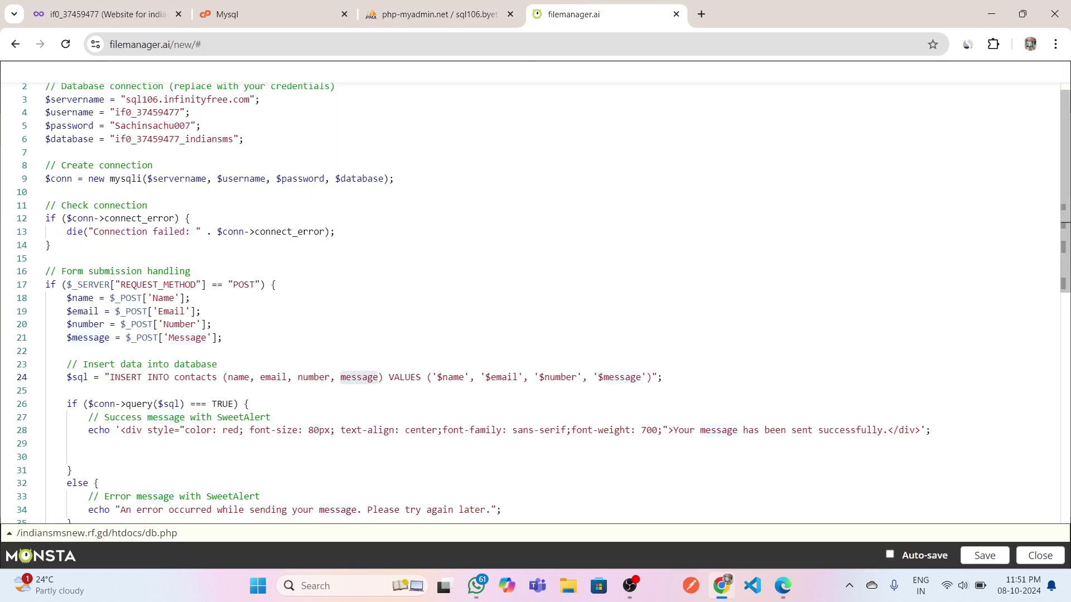
left_click(418, 8)
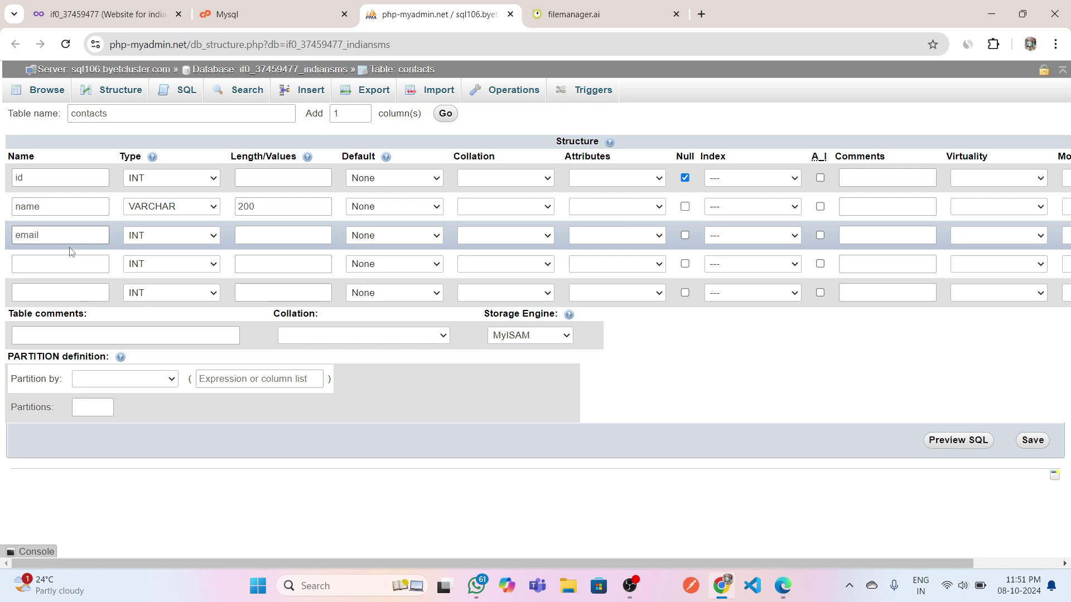
left_click(149, 233)
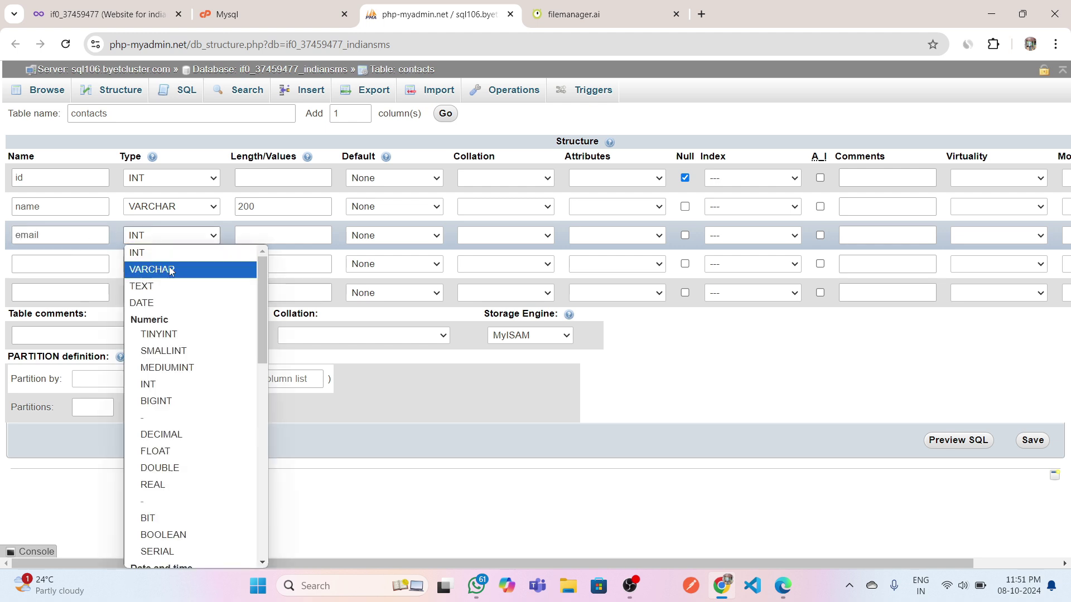
left_click(168, 267)
left_click(256, 235)
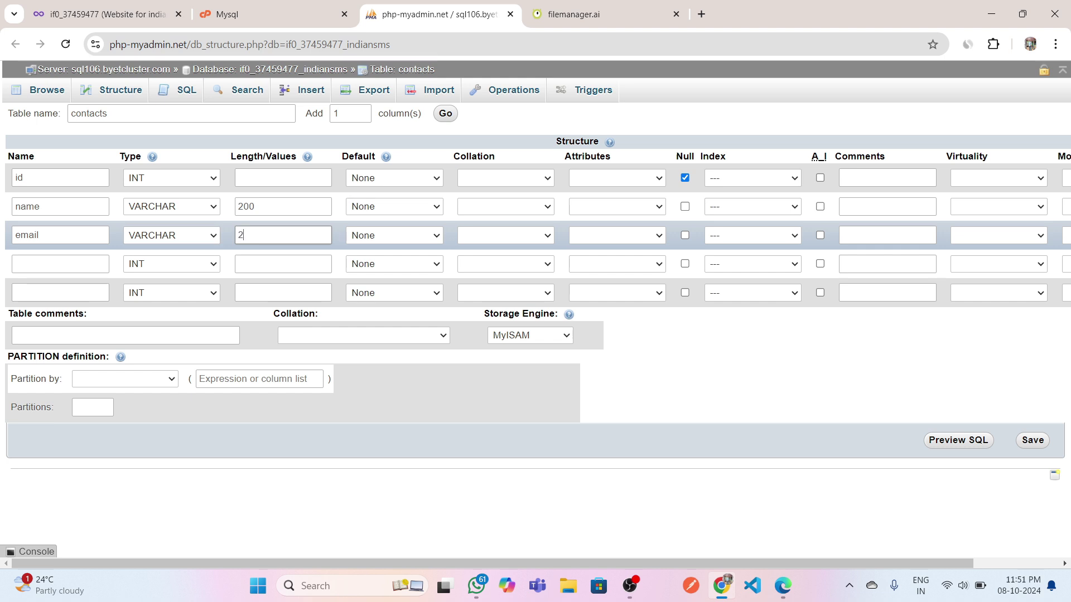
left_click(86, 263)
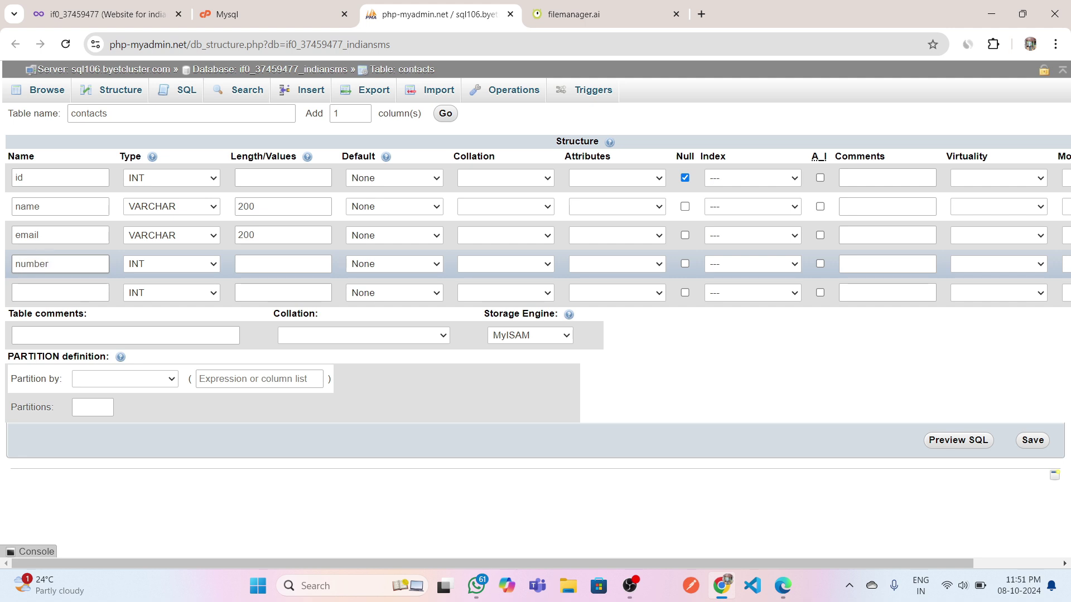
Set number and message to VARCHAR, message length 200, and save the table structure.
left_click(149, 263)
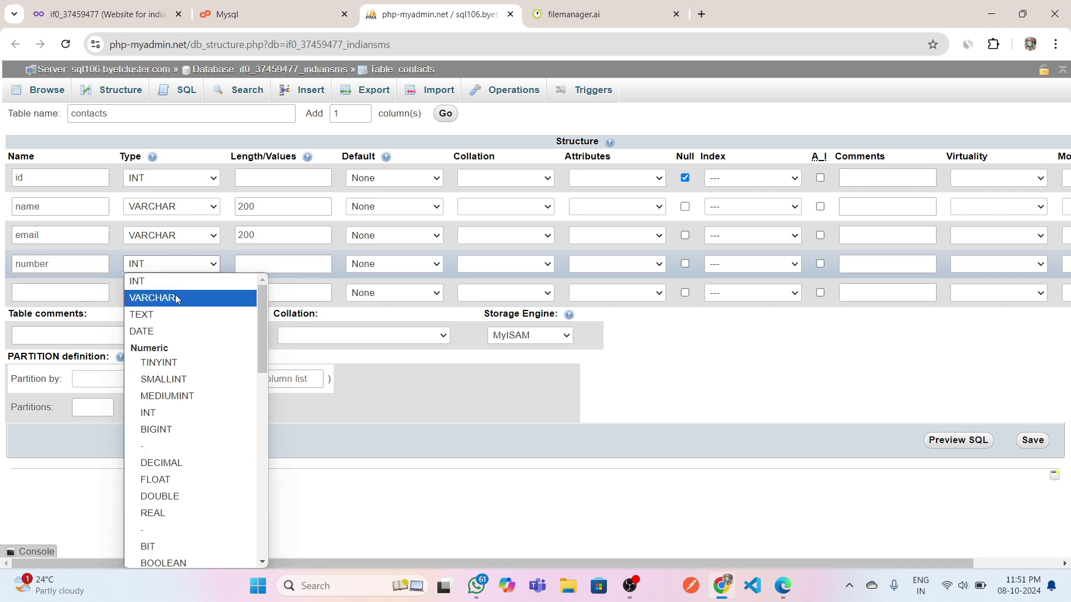
left_click(176, 298)
left_click(240, 263)
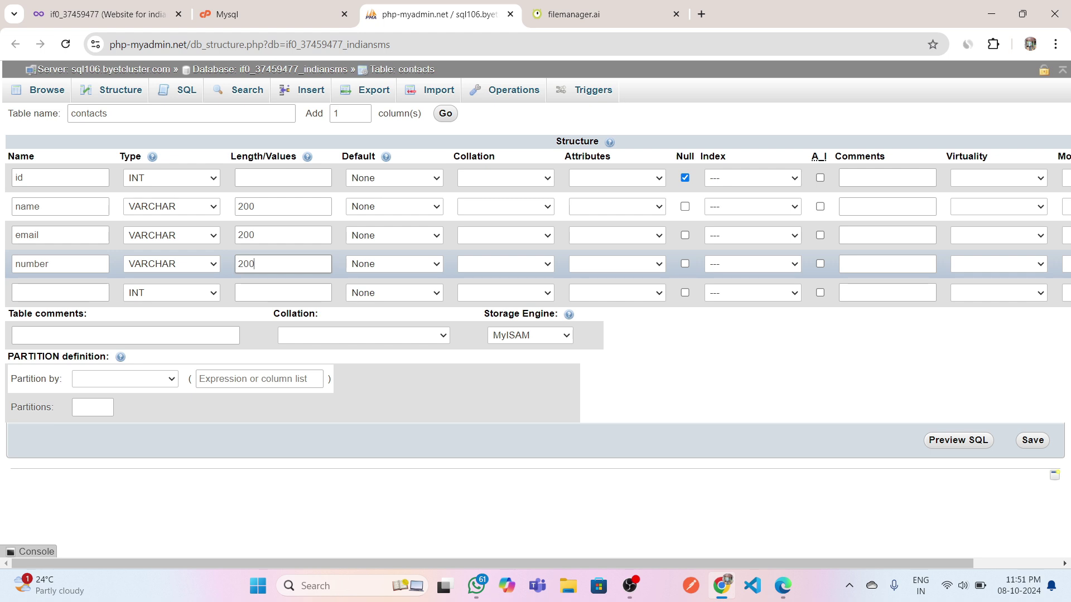
left_click(94, 292)
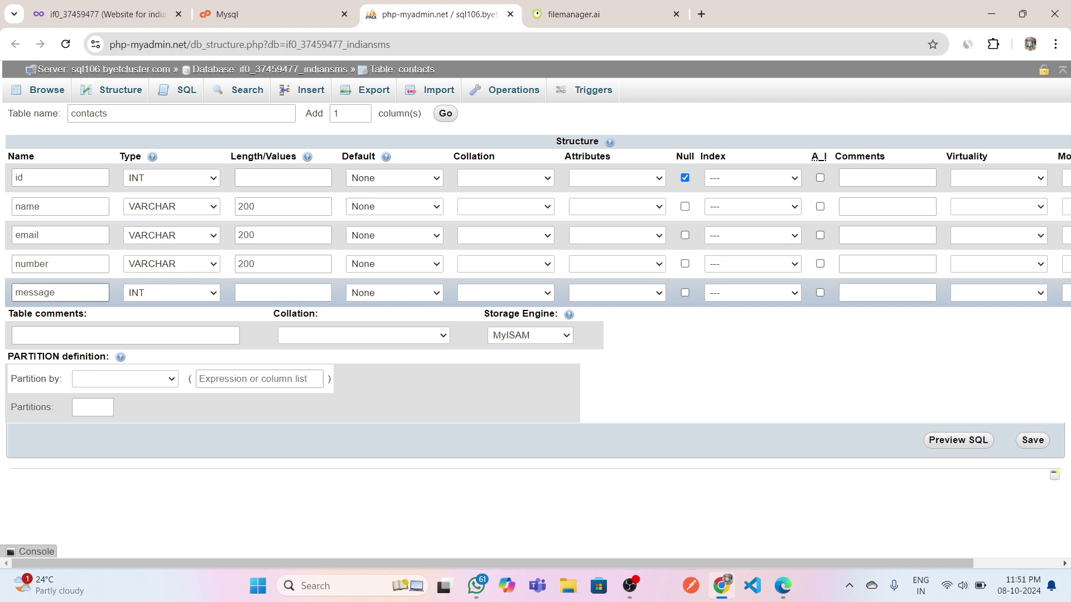
left_click(165, 292)
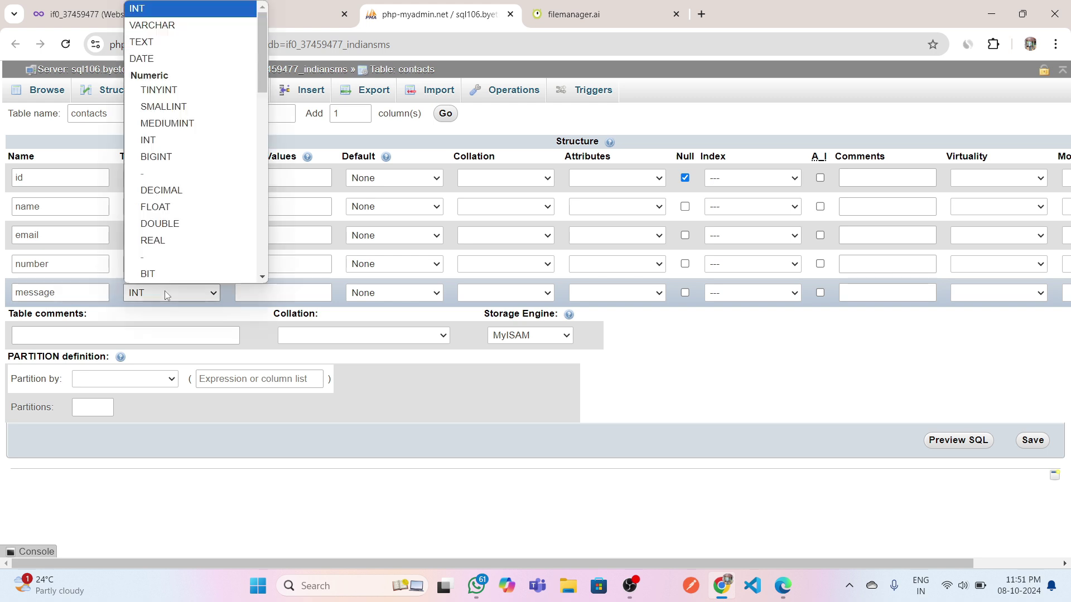
left_click(178, 28)
left_click(282, 292)
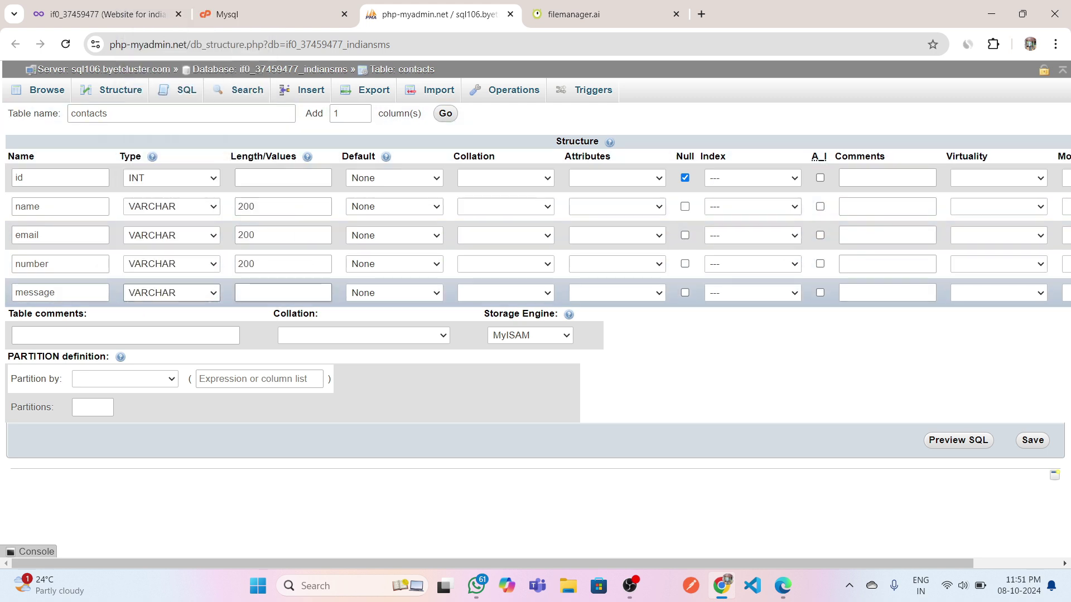
type("200")
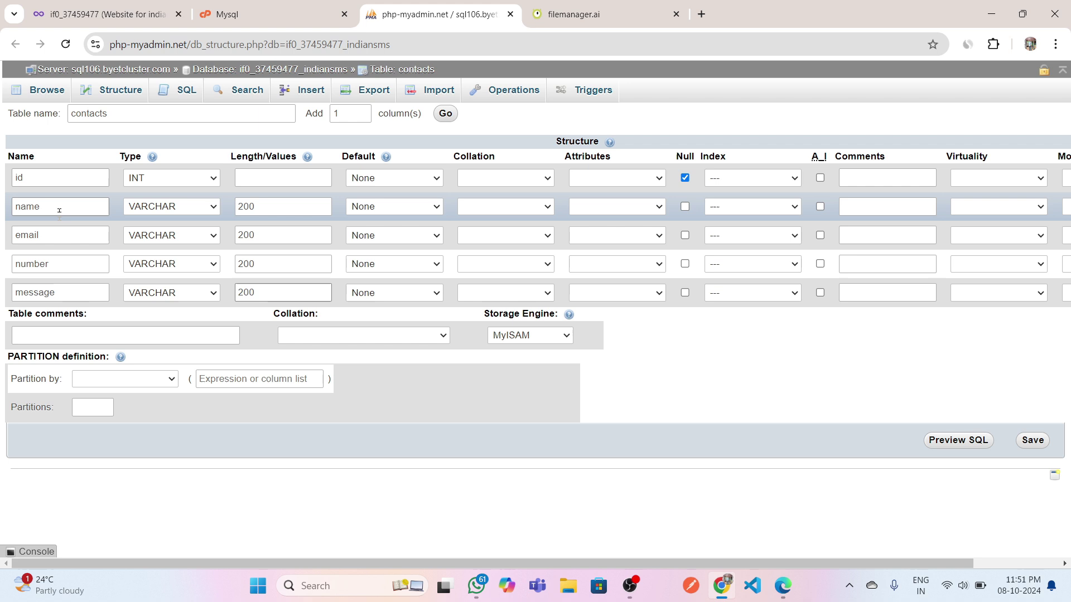
left_click(1030, 445)
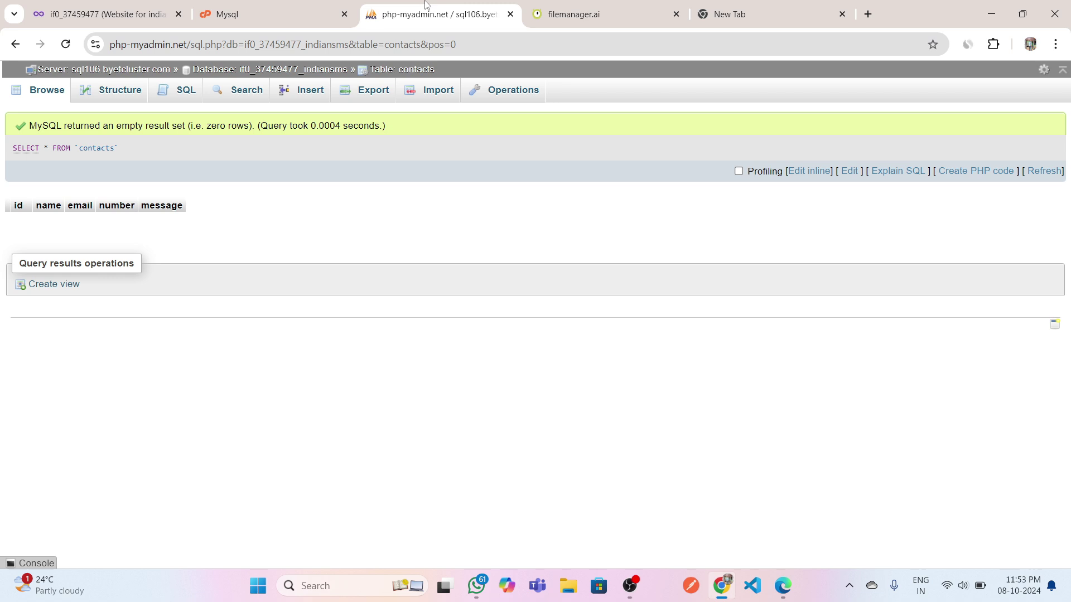
Look over the existing database on the MySQL Databases page, then go back to the db.php code.
left_click(266, 13)
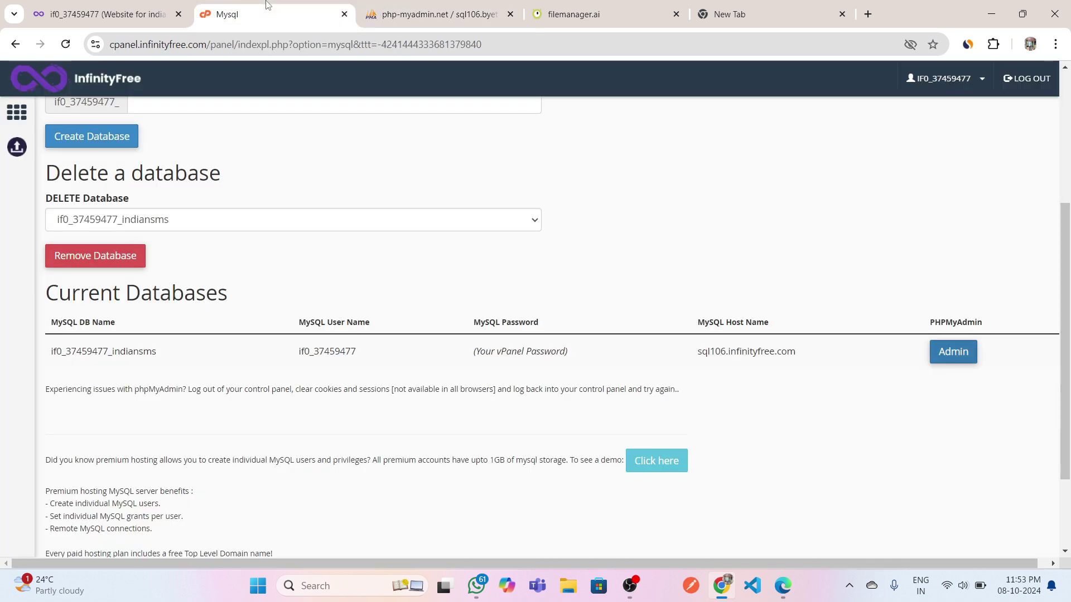
scroll(249, 283, "down", 2)
scroll(249, 283, "up", 4)
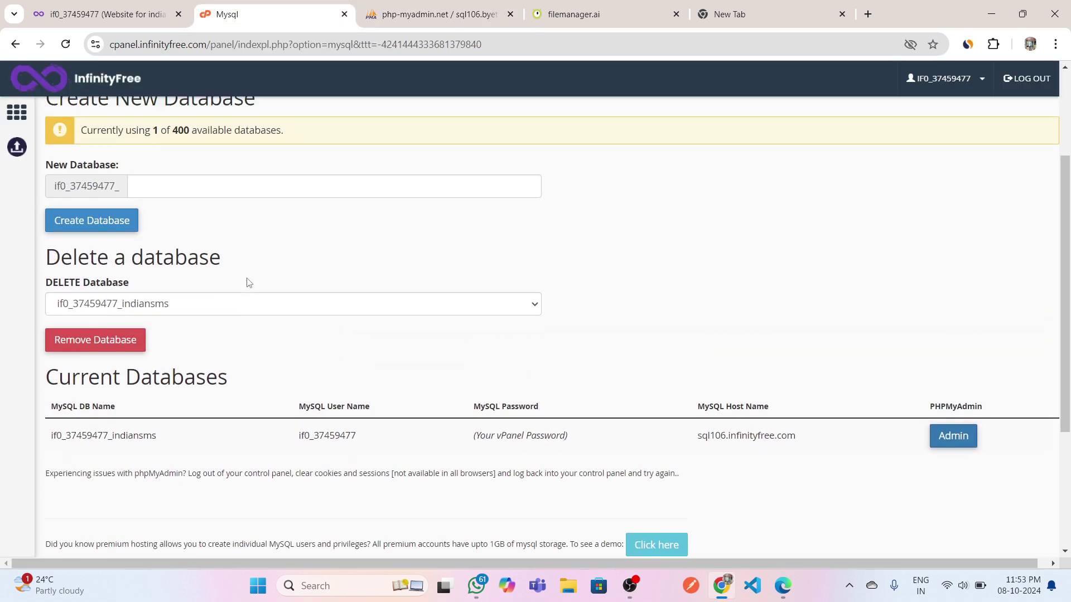
scroll(249, 283, "up", 2)
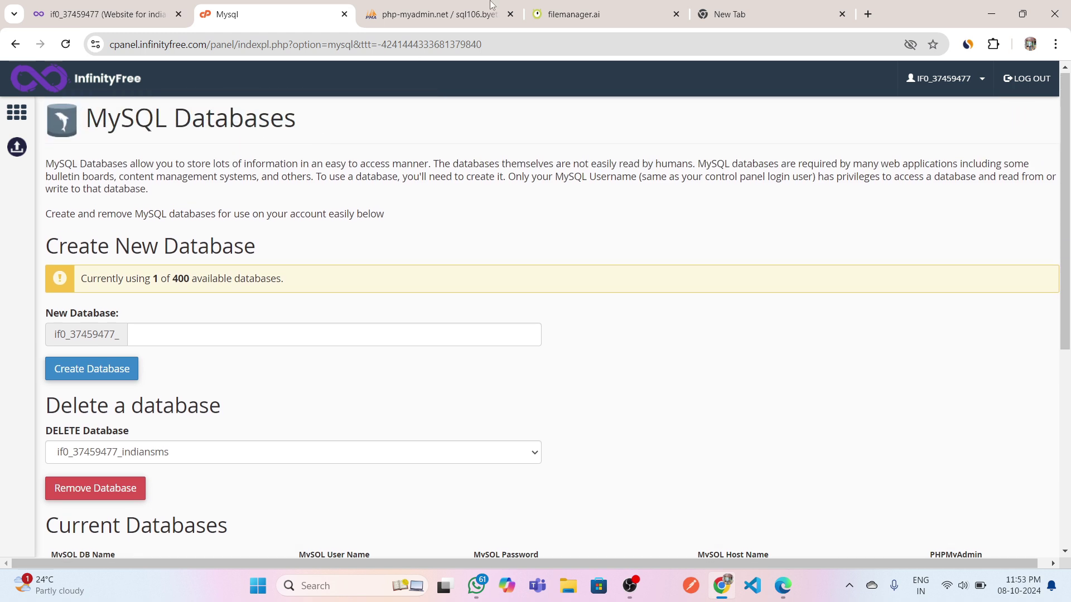
left_click(560, 6)
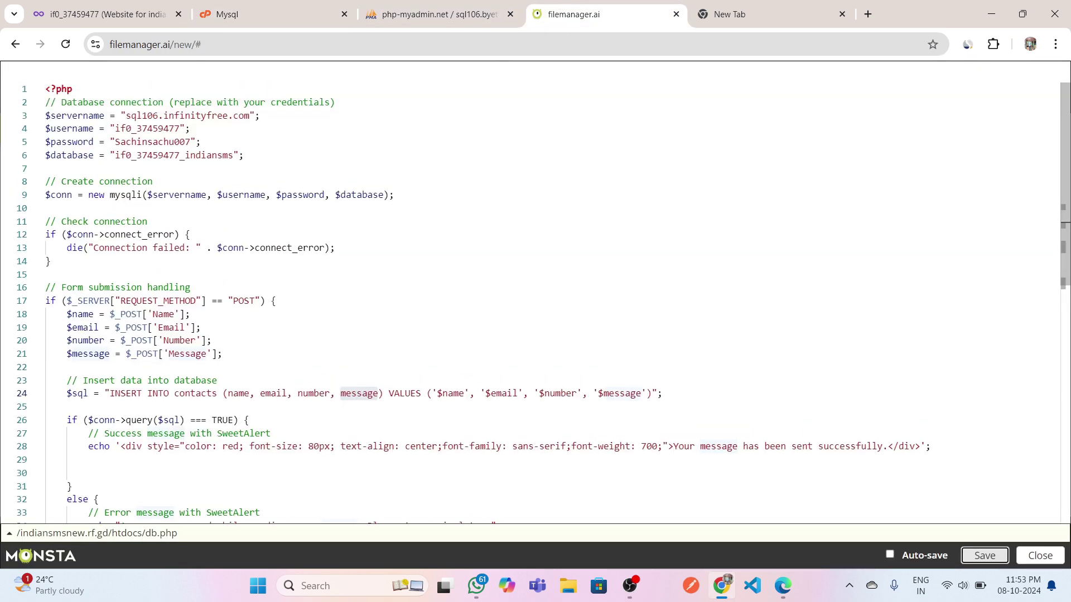
Close db.php, go up to the indiansmsnew.rf.gd folder, and return to the account dashboard.
left_click(1039, 555)
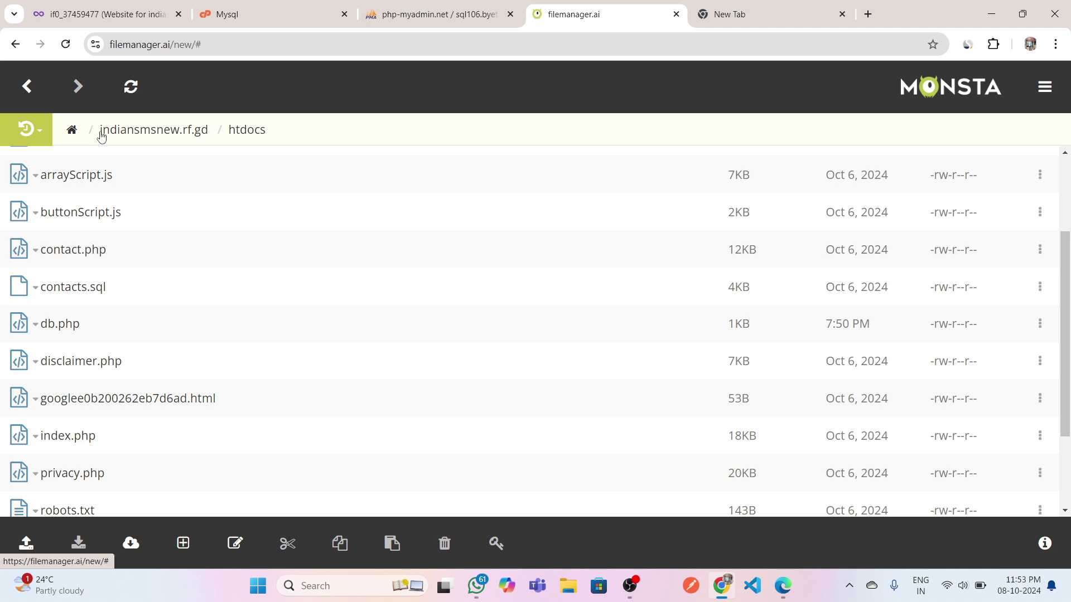
left_click(171, 129)
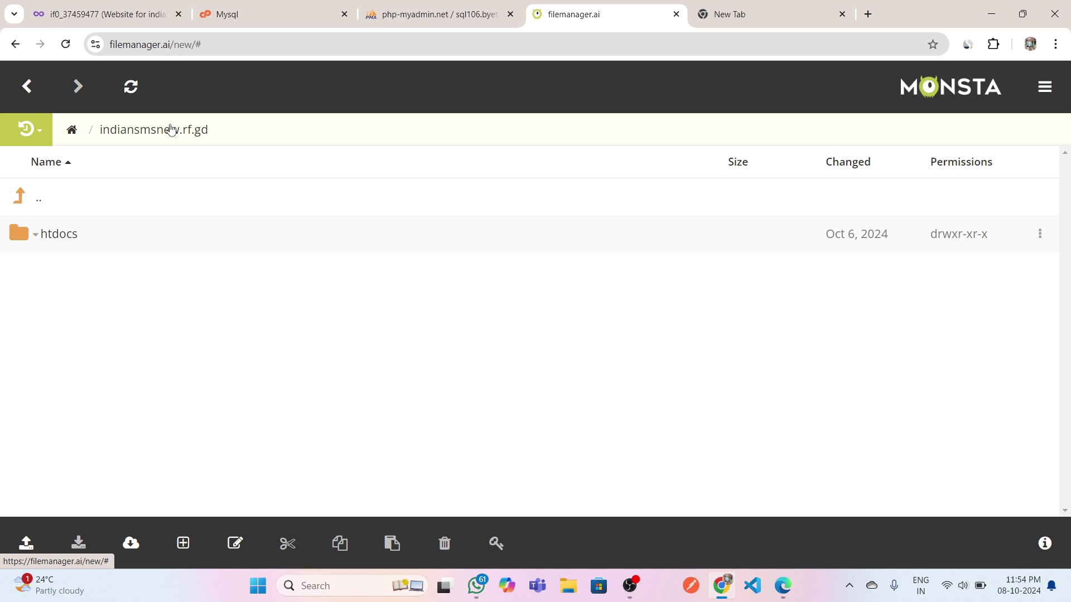
left_click(161, 6)
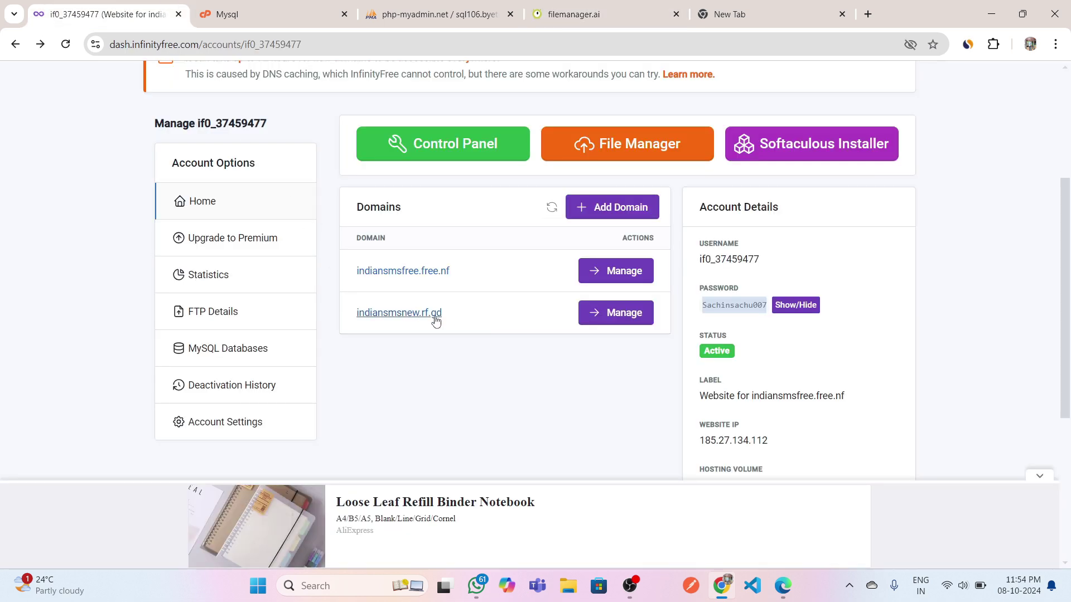
Copy the indiansmsnew.rf.gd domain and load it in the empty tab to open the live site.
left_click_drag(451, 314, 355, 311)
key("ctrl+c")
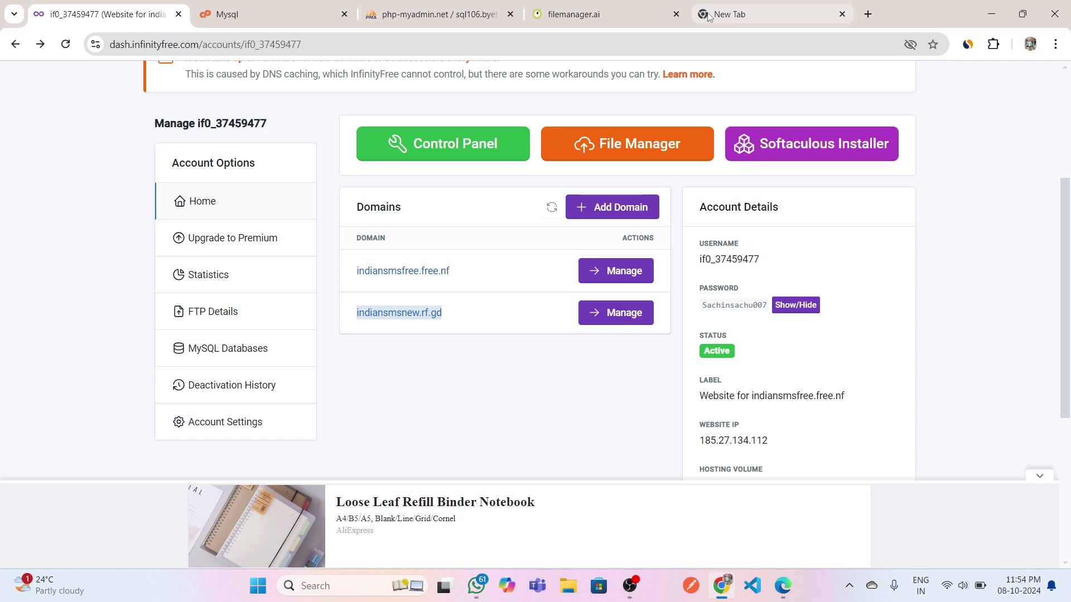
left_click(724, 12)
key("ctrl+v")
key("Return")
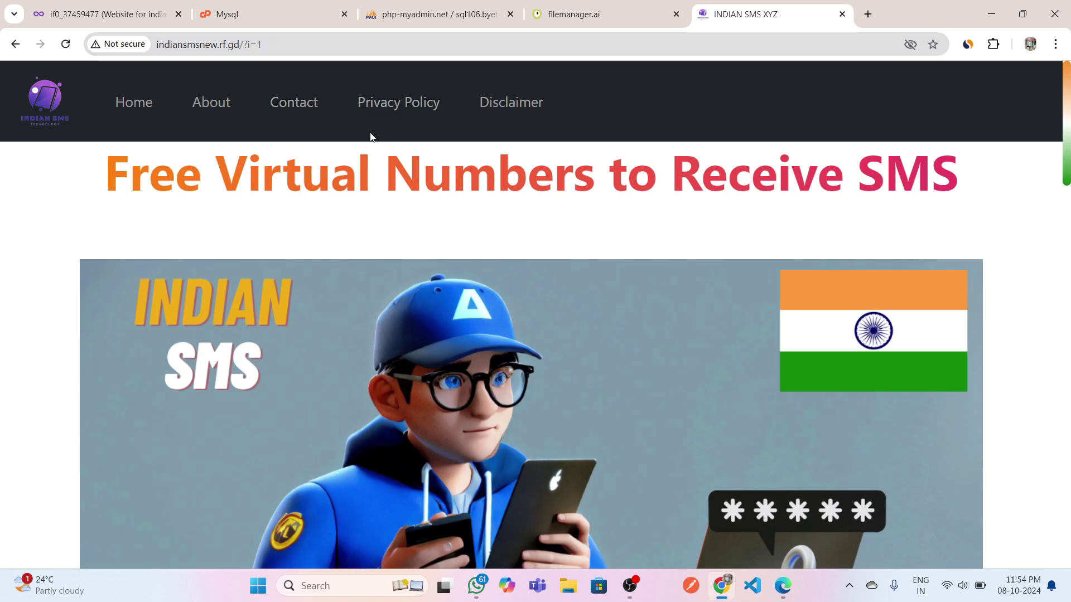
On the Contact page, enter the sender's name, e-mail address and phone number.
left_click(306, 116)
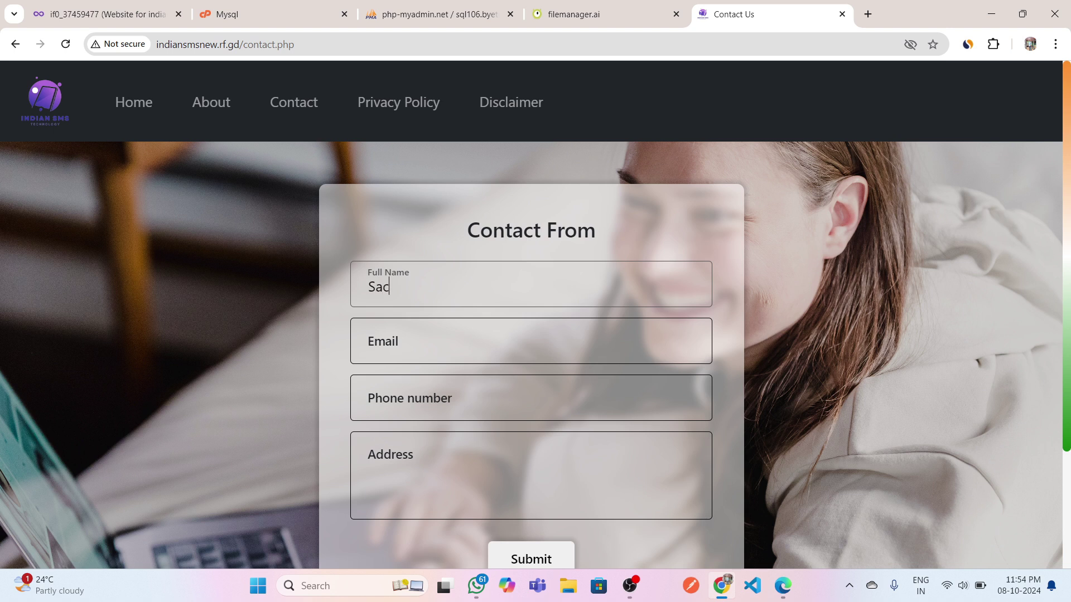
key("Return")
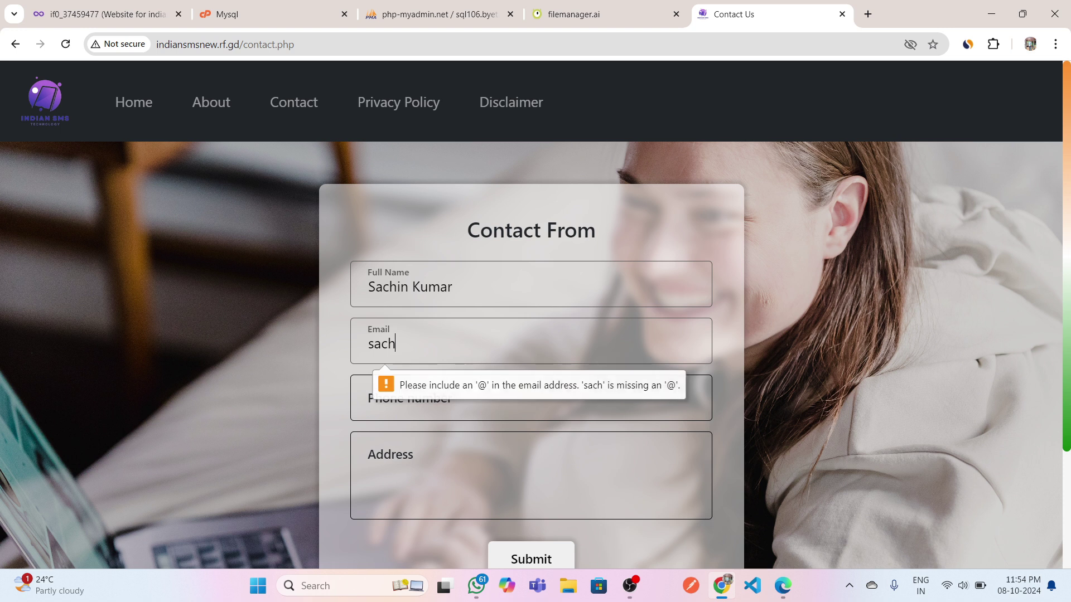
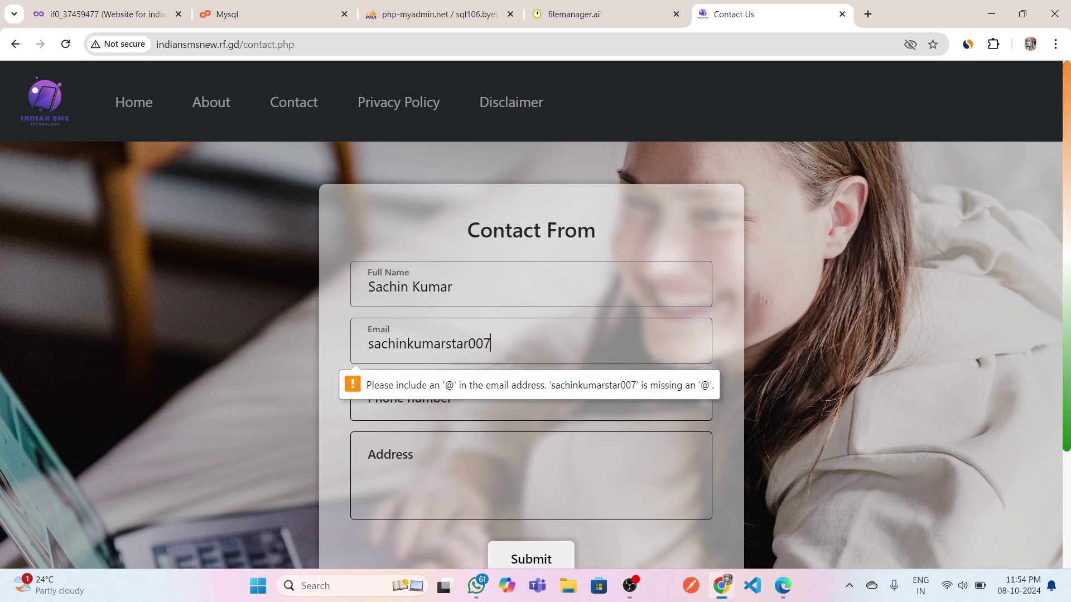
key("Return")
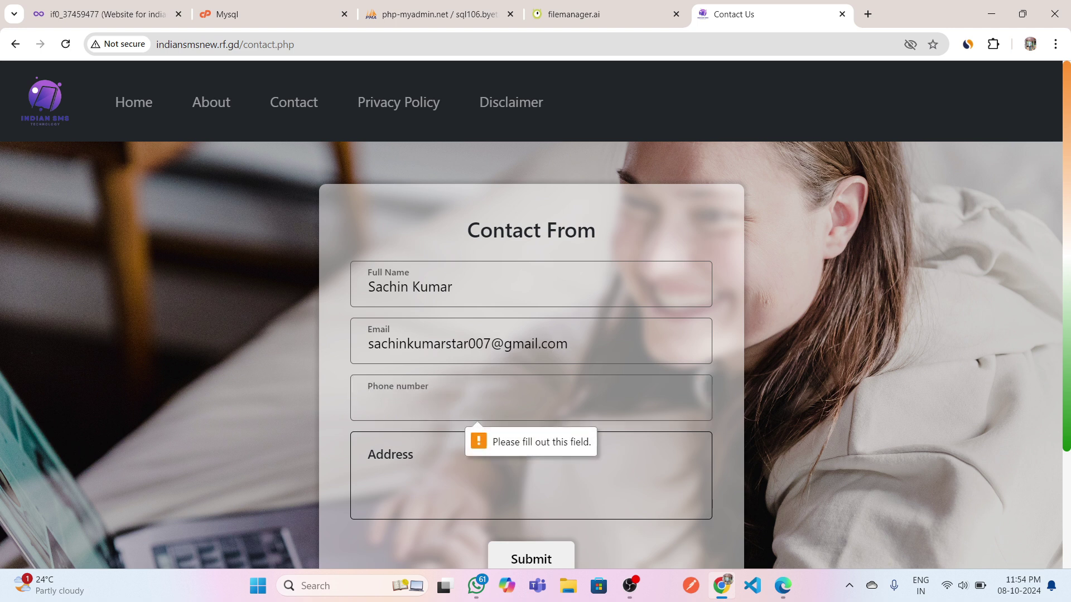
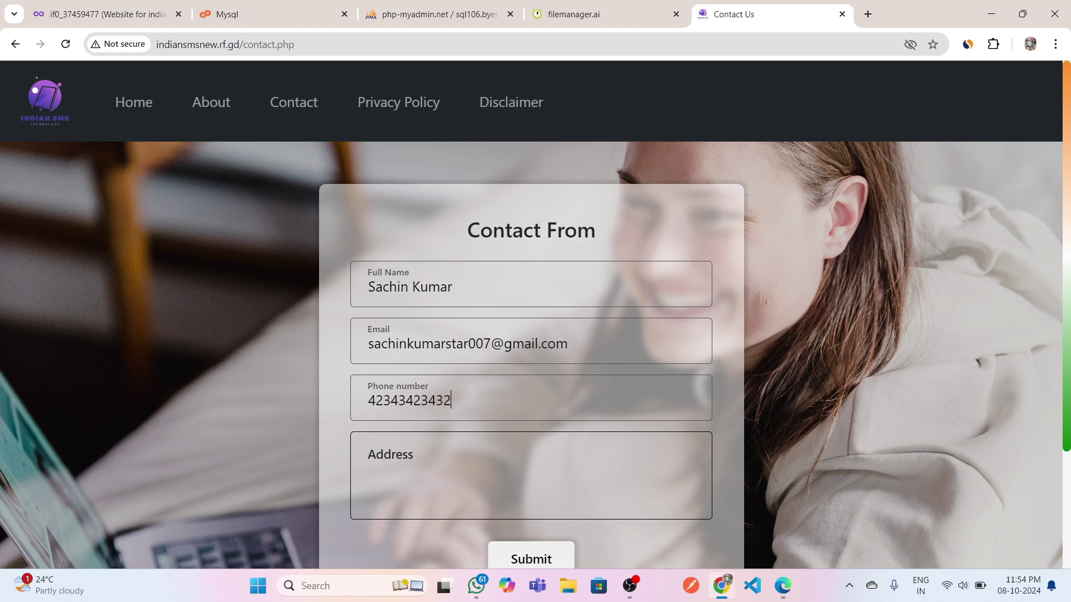
Write the message 'Hello Friends .....' and submit the contact form.
left_click(390, 463)
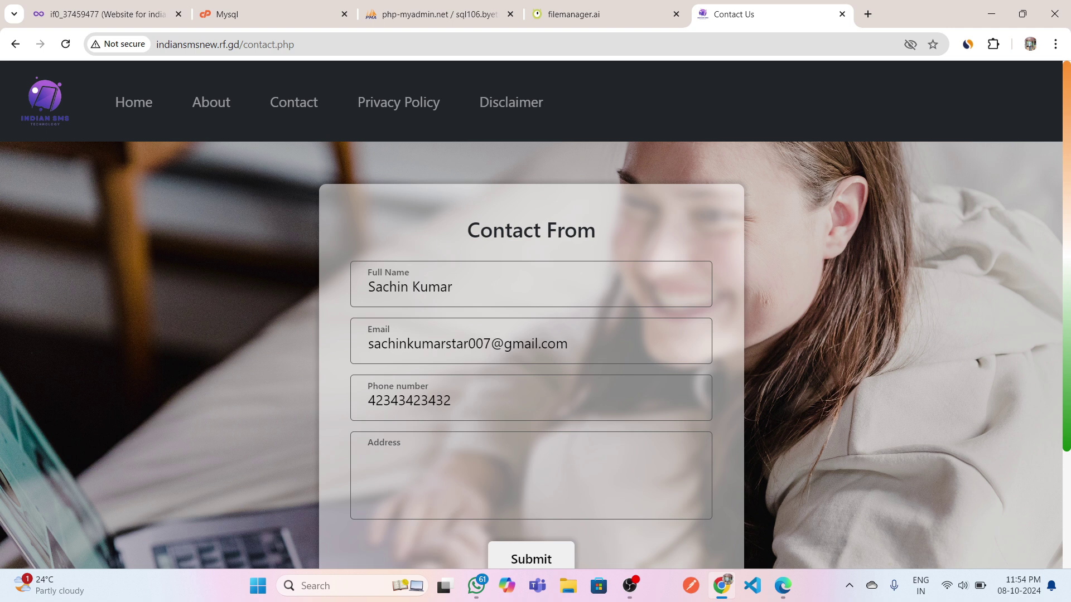
type("Hello Friends .....")
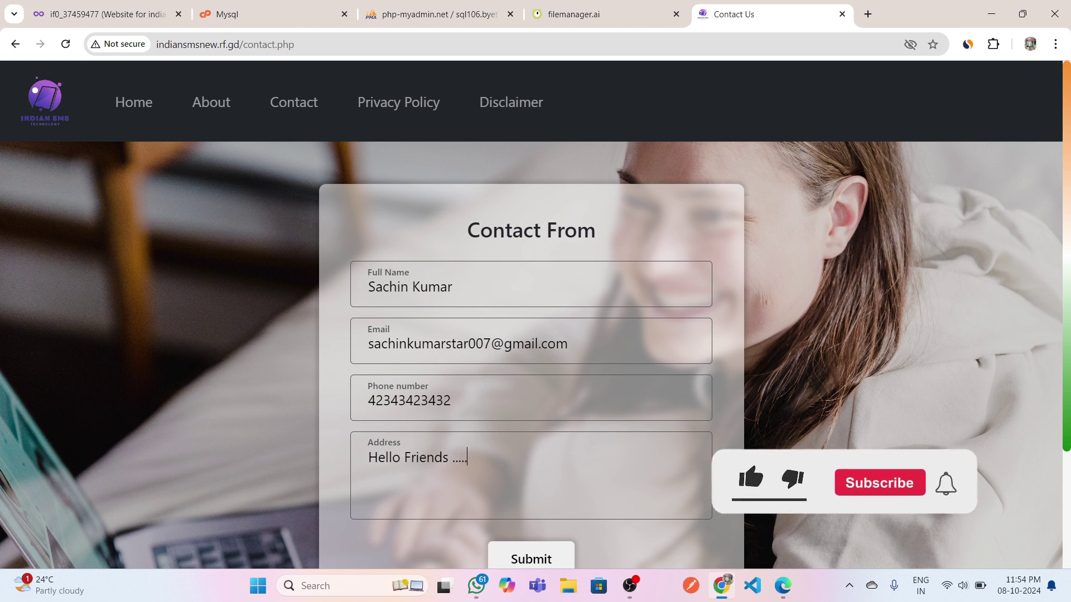
scroll(741, 535, "down", 1)
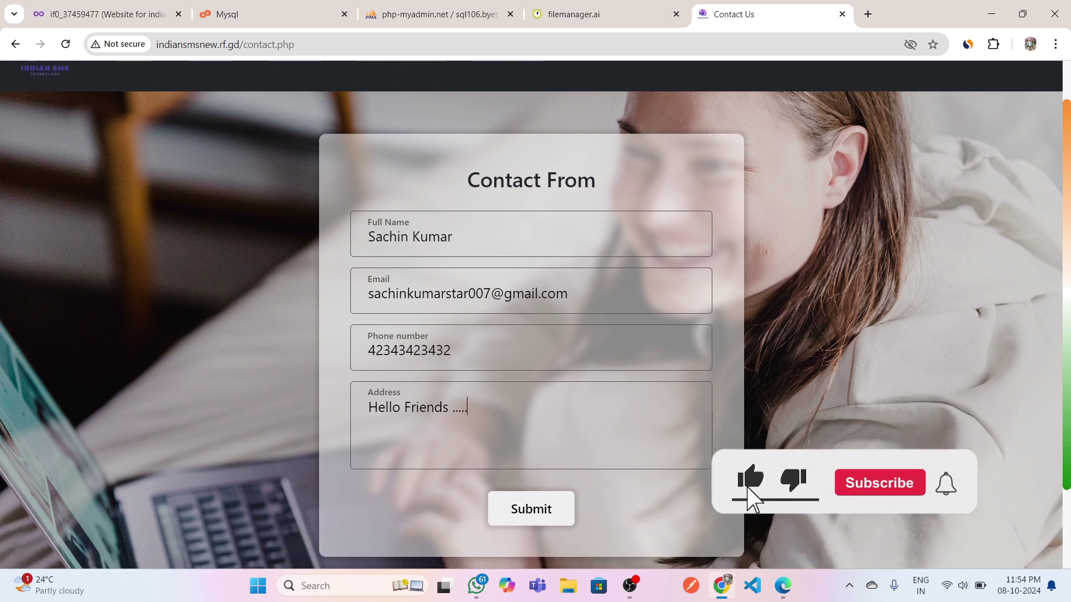
left_click(528, 509)
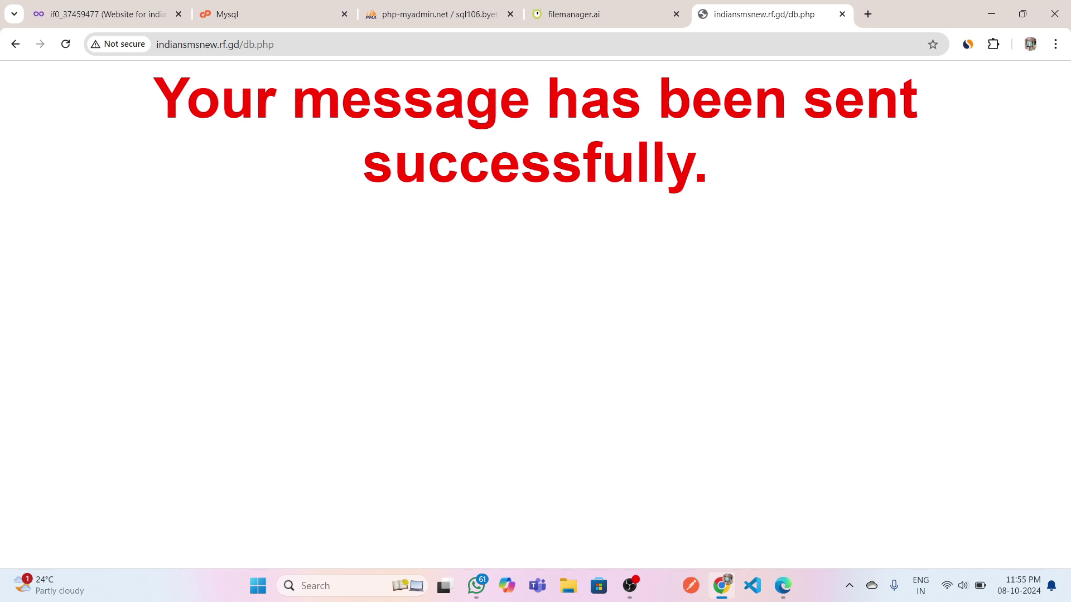
Reload phpMyAdmin's contacts table and select the header and new row holding the submitted entry.
left_click(467, 22)
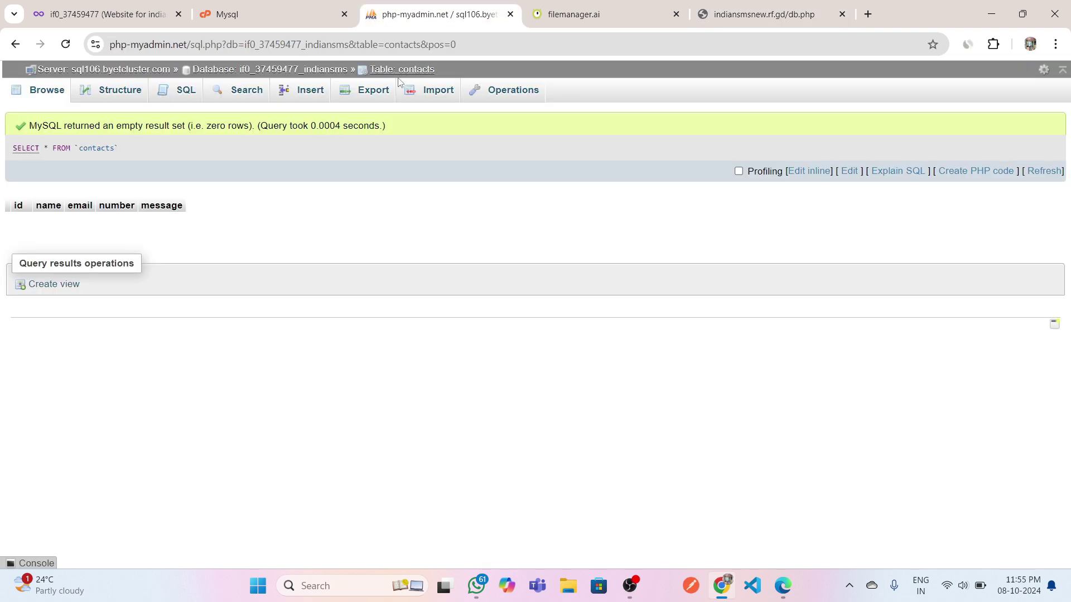
left_click(64, 52)
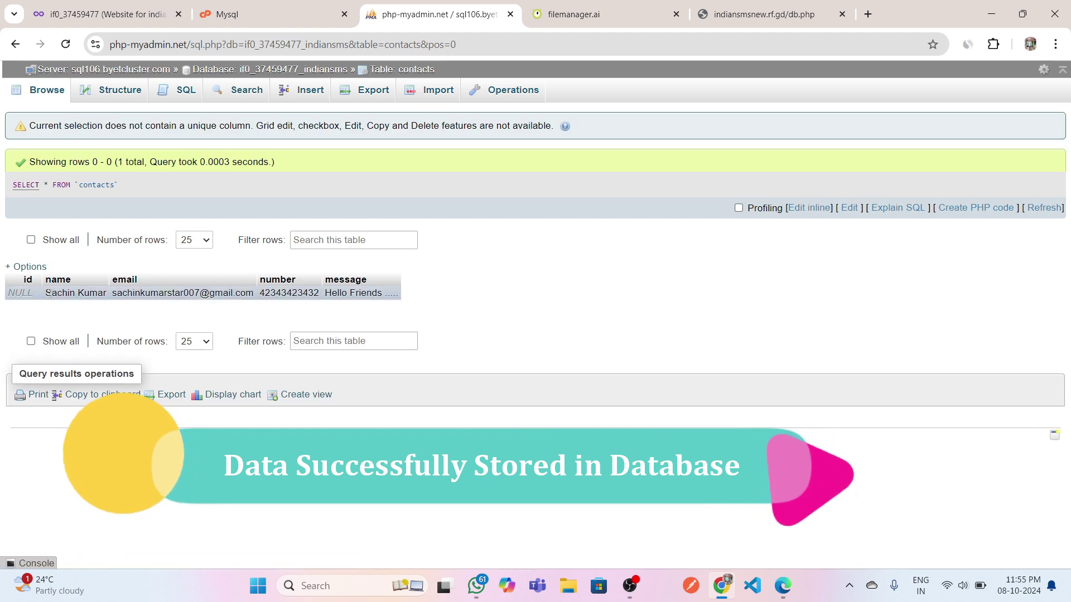
left_click_drag(32, 293, 371, 281)
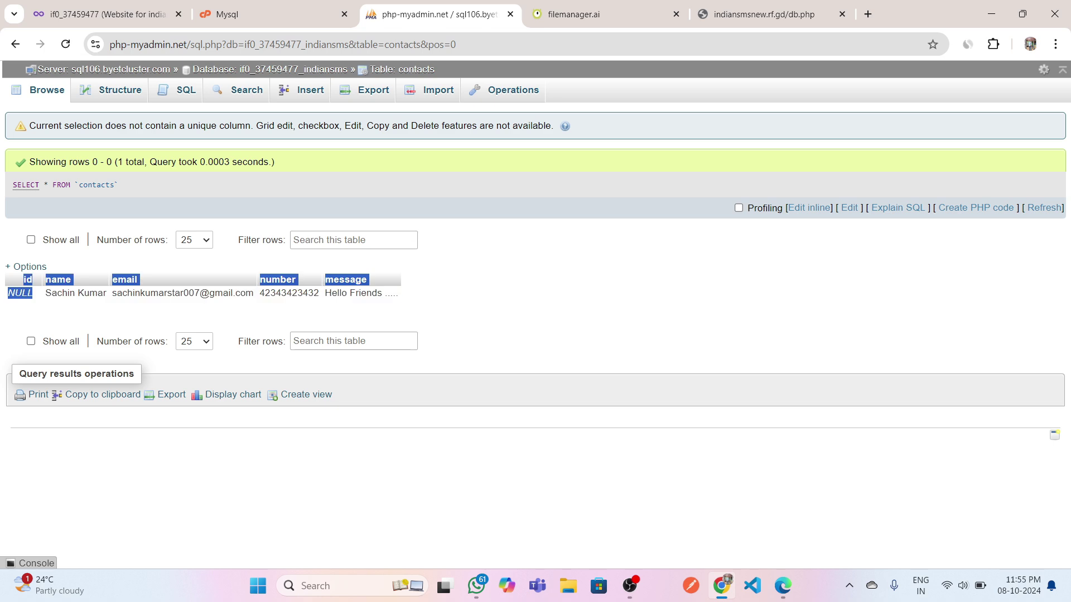